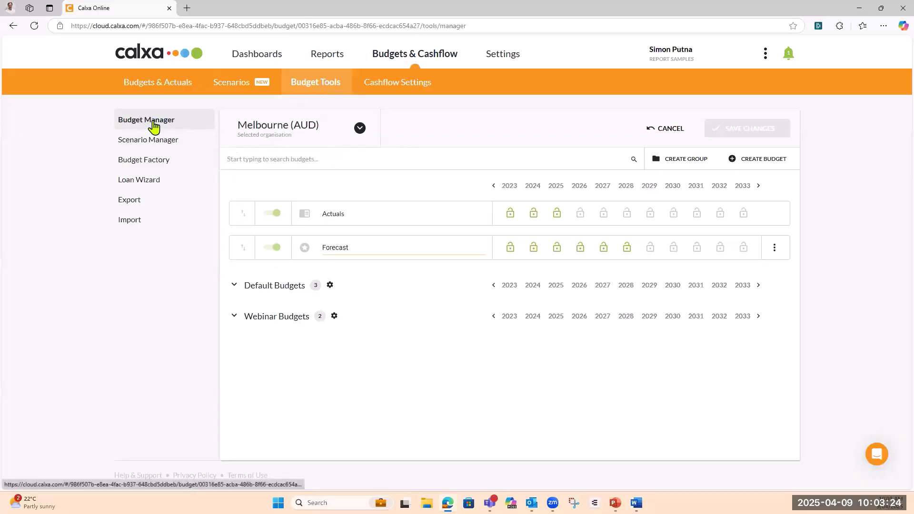
Expand the Default Budgets and Webinar Budgets groups to view the budgets they contain.
{"action": "left_click", "coordinate": [234, 286]}
{"action": "left_click", "coordinate": [233, 415]}
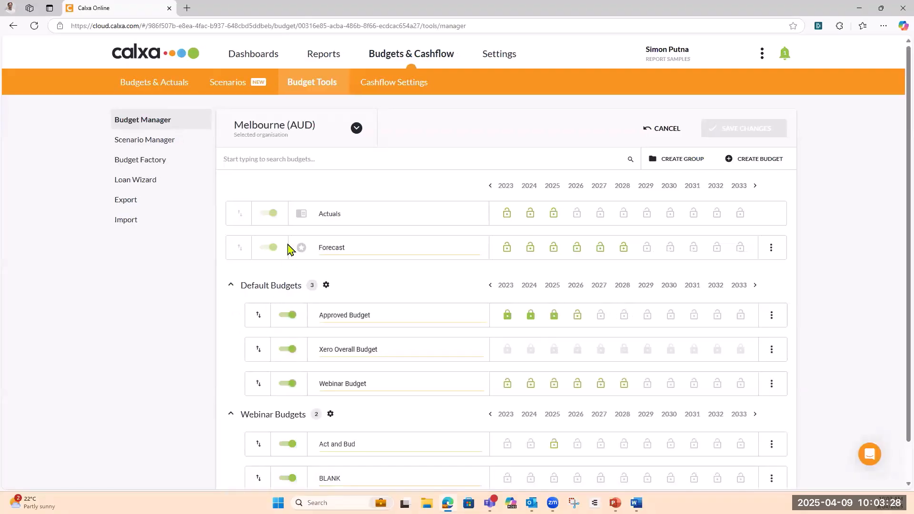
{"action": "scroll", "coordinate": [414, 227], "scroll_direction": "down", "scroll_amount": 1}
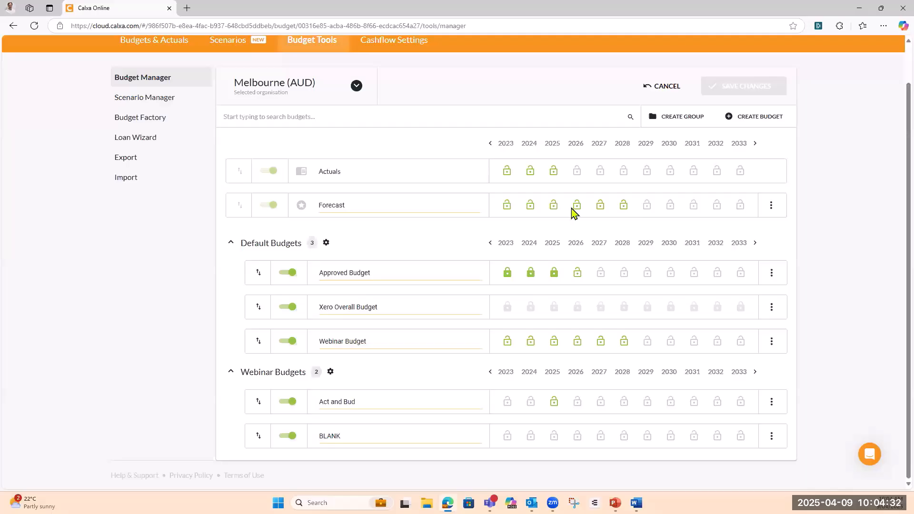
Try locking the Forecast budget for 2025 and unlock it again.
{"action": "left_click", "coordinate": [553, 206]}
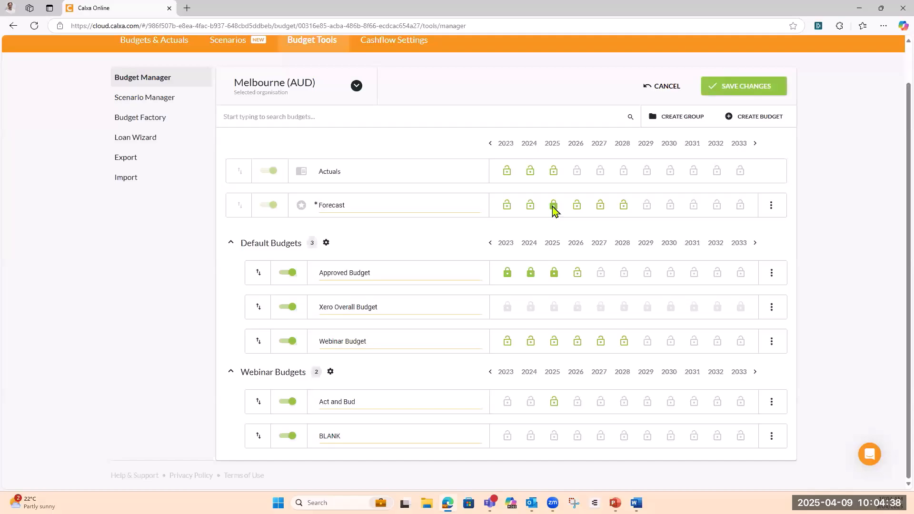
{"action": "left_click", "coordinate": [553, 207]}
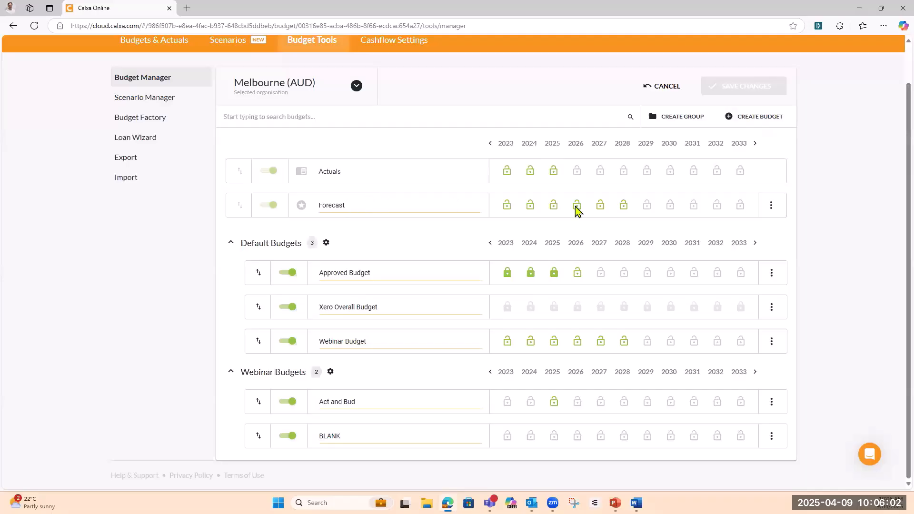
Examine the actions available for the Forecast budget and for the Approved Budget.
{"action": "left_click", "coordinate": [771, 206]}
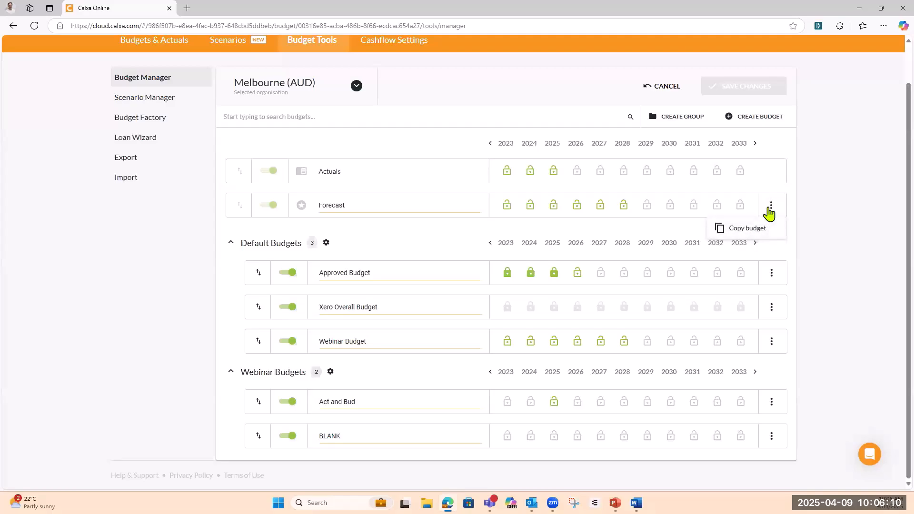
{"action": "left_click", "coordinate": [786, 253]}
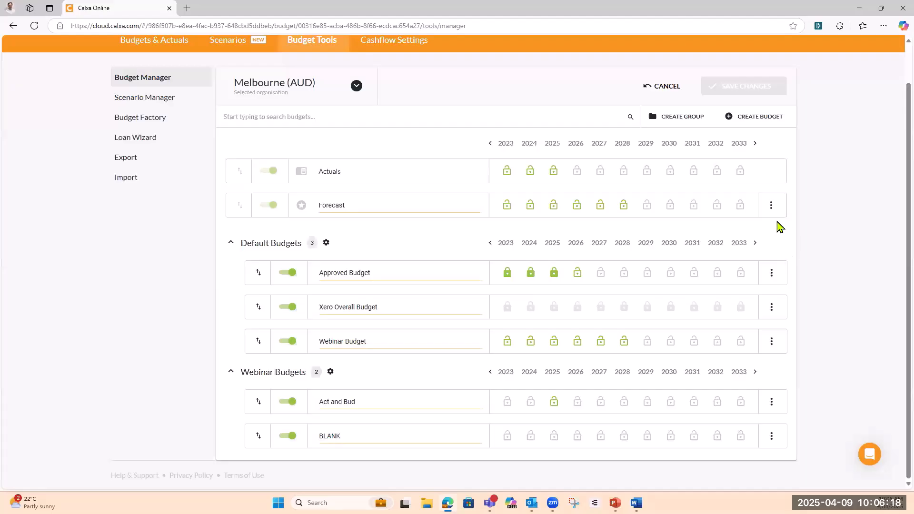
{"action": "left_click", "coordinate": [772, 273]}
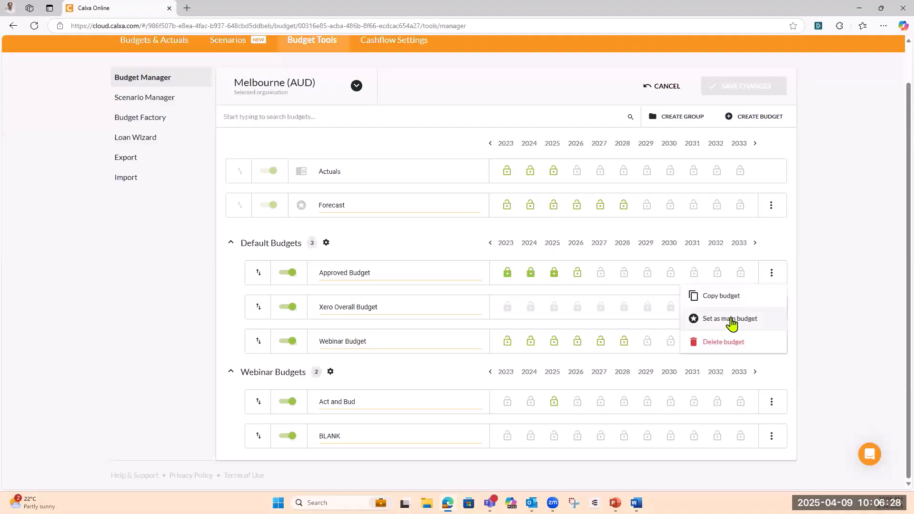
{"action": "left_click", "coordinate": [777, 244]}
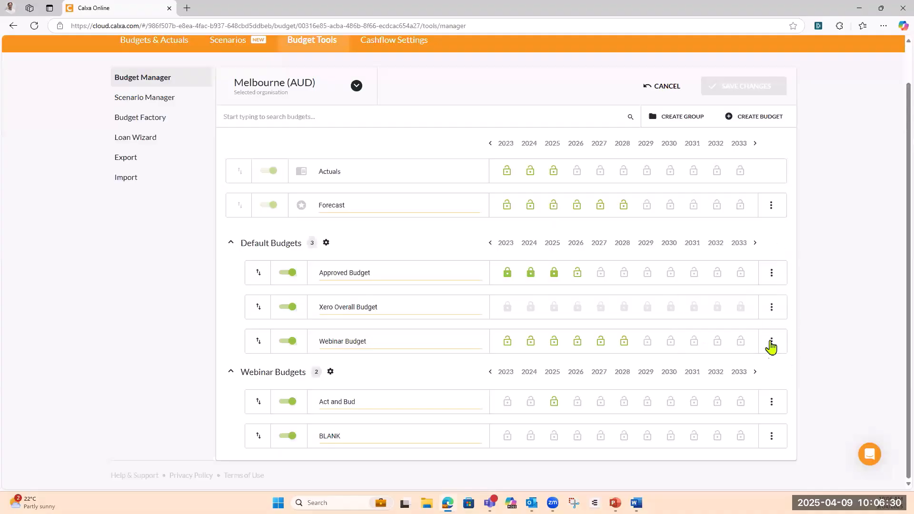
Start deleting the Webinar Budget and cancel at the deletion confirmation.
{"action": "left_click", "coordinate": [772, 344]}
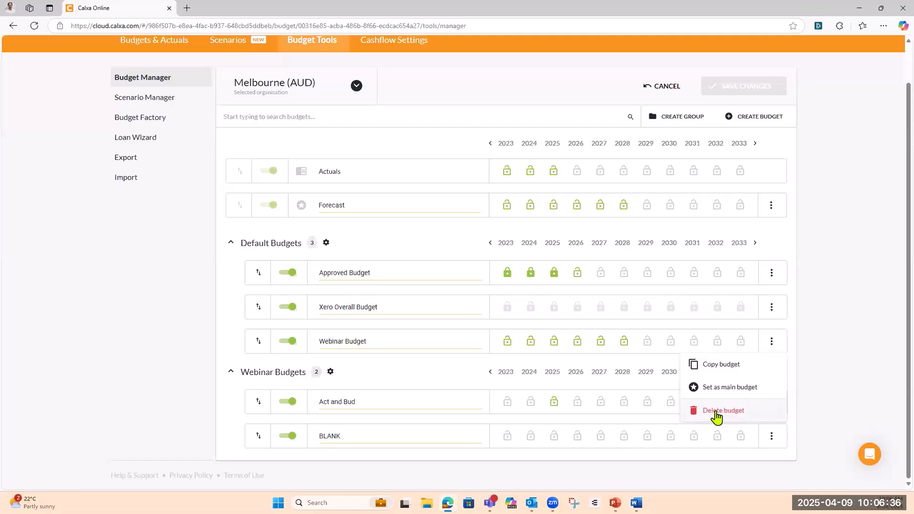
{"action": "left_click", "coordinate": [717, 416]}
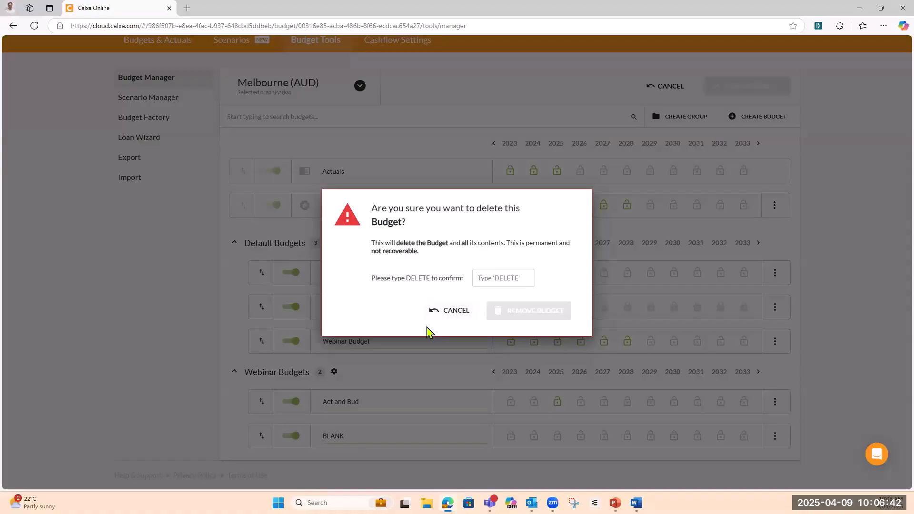
{"action": "left_click", "coordinate": [447, 314]}
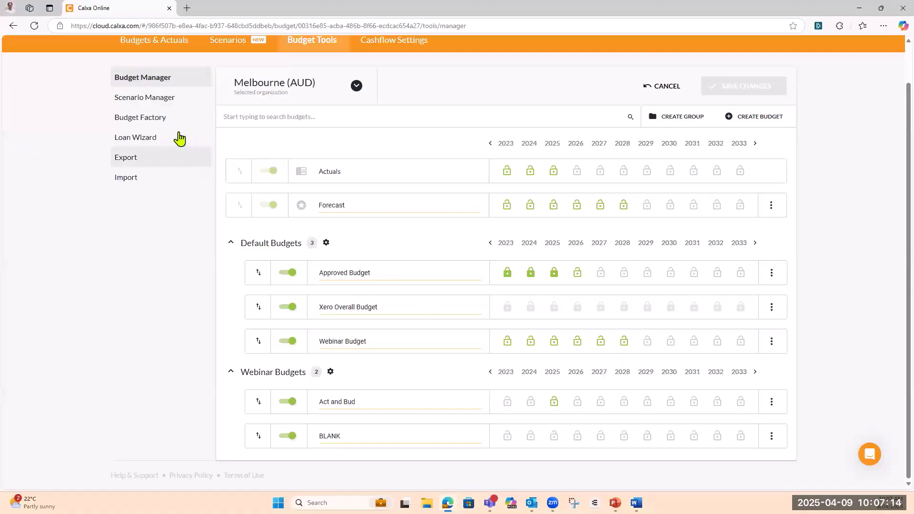
Look briefly at Budget Factory, return to Budget Manager and expand the Default Budgets and Webinar Budgets groups to view their budget years.
{"action": "left_click", "coordinate": [154, 121]}
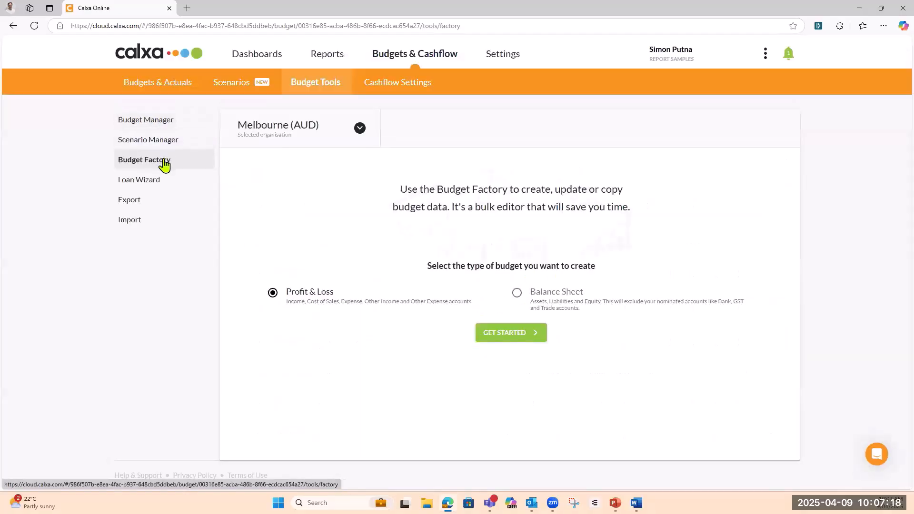
{"action": "left_click", "coordinate": [161, 125]}
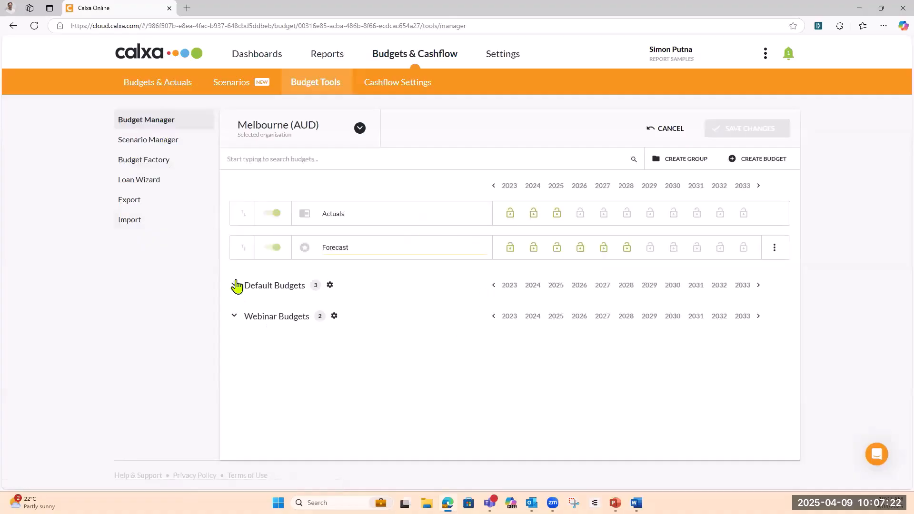
{"action": "left_click", "coordinate": [234, 285]}
{"action": "left_click", "coordinate": [234, 415]}
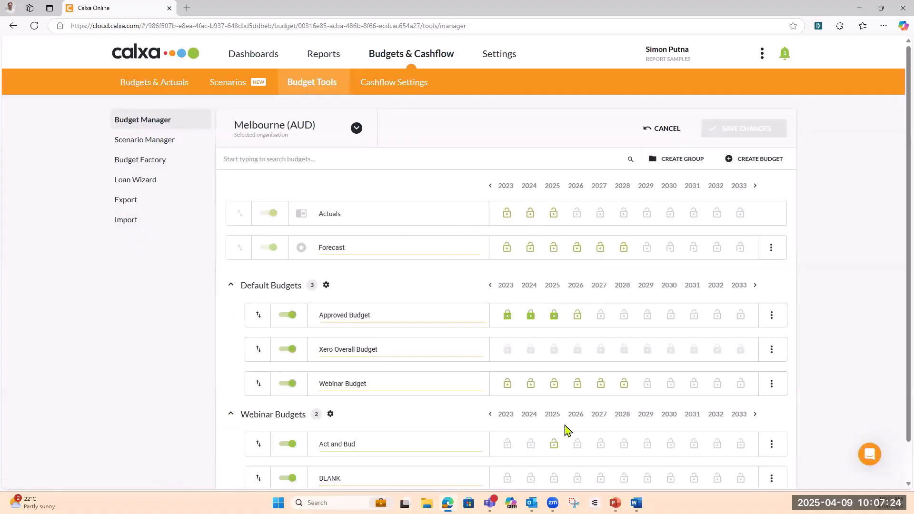
{"action": "scroll", "coordinate": [562, 286], "scroll_direction": "down", "scroll_amount": 2}
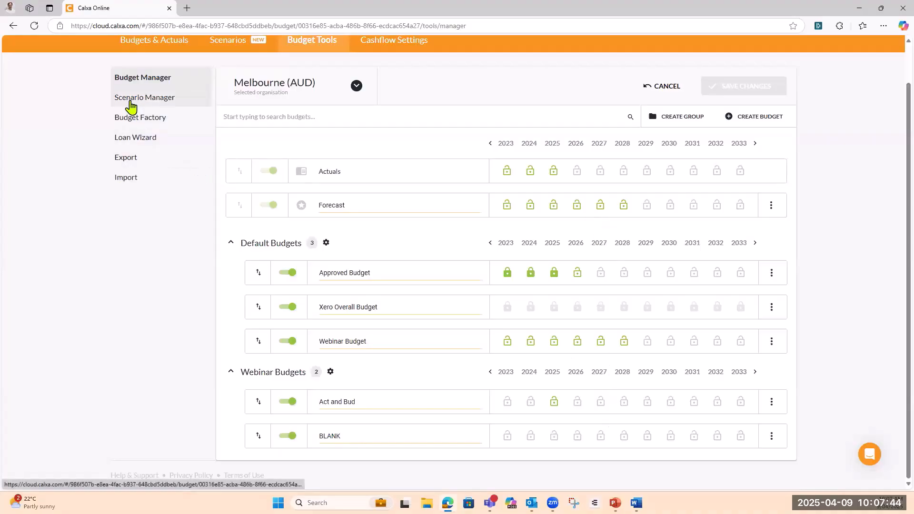
Start a Profit & Loss business unit budget in Budget Factory for the Self-Defence Cwealth project.
{"action": "left_click", "coordinate": [153, 127]}
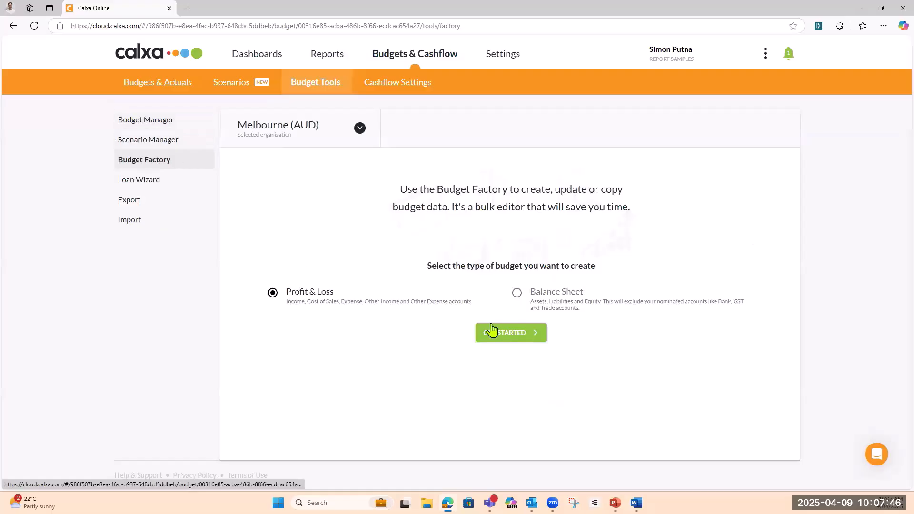
{"action": "left_click", "coordinate": [499, 336]}
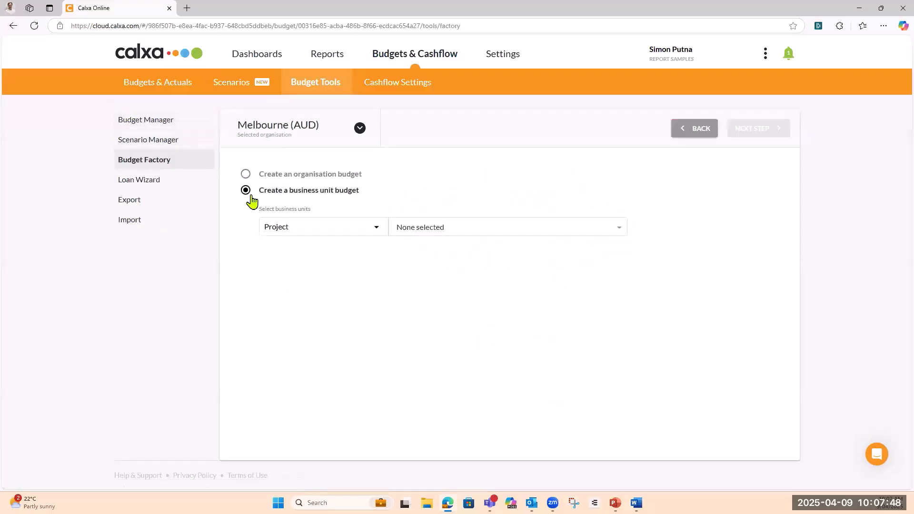
{"action": "left_click", "coordinate": [624, 228]}
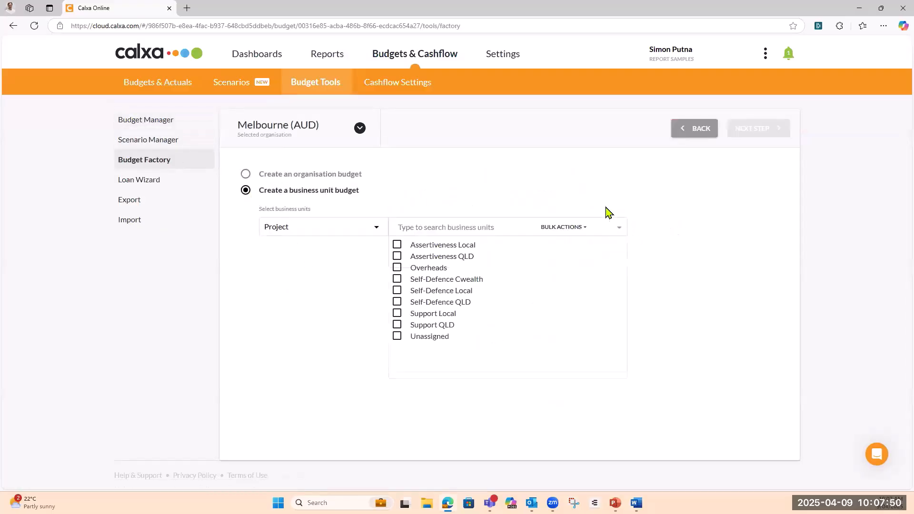
{"action": "left_click", "coordinate": [397, 280]}
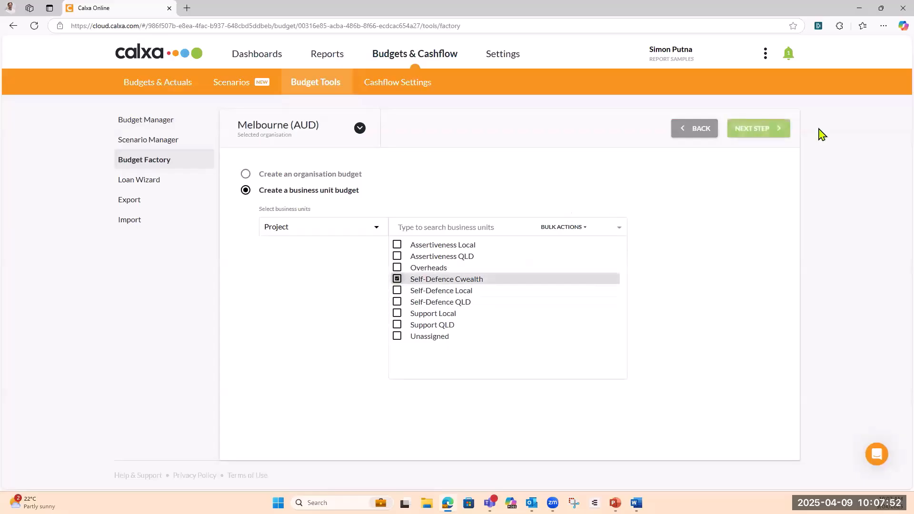
{"action": "left_click", "coordinate": [784, 135]}
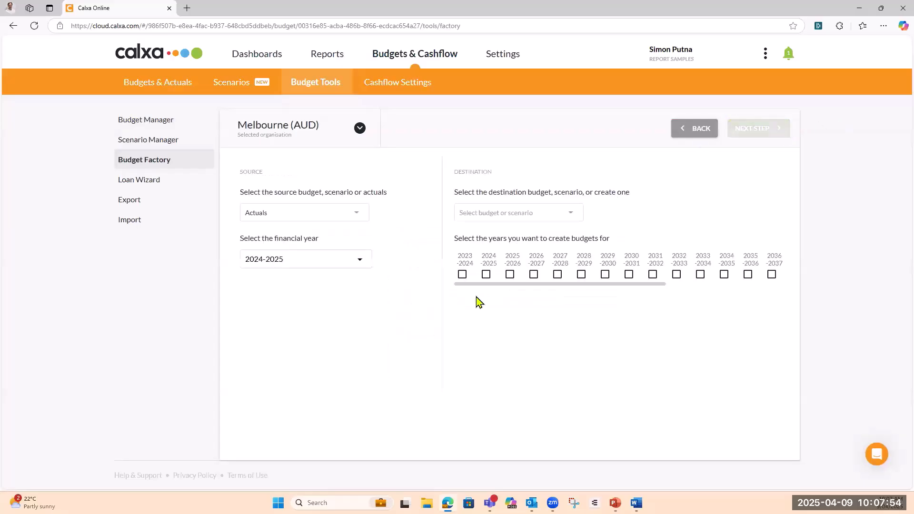
Choose the Forecast budget as the source, with 2024-2025 as the financial year.
{"action": "left_click", "coordinate": [356, 219]}
{"action": "left_click", "coordinate": [252, 272]}
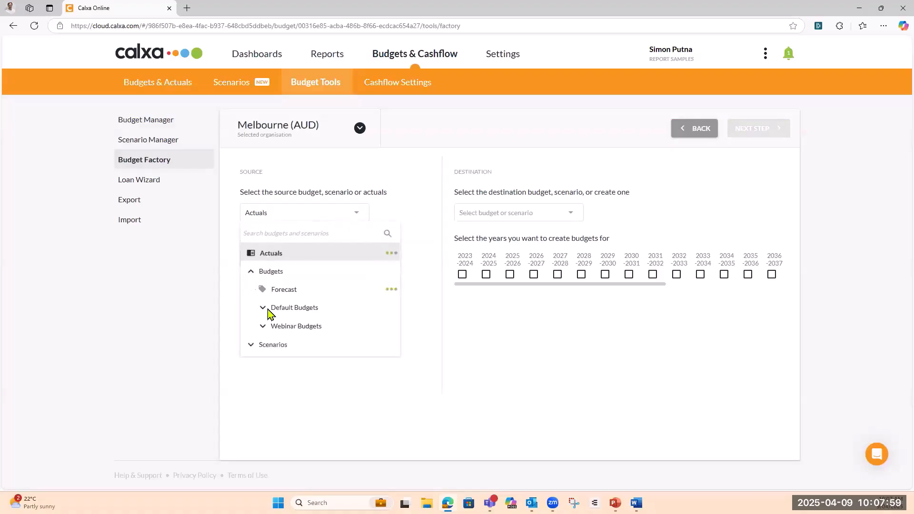
{"action": "left_click", "coordinate": [291, 293]}
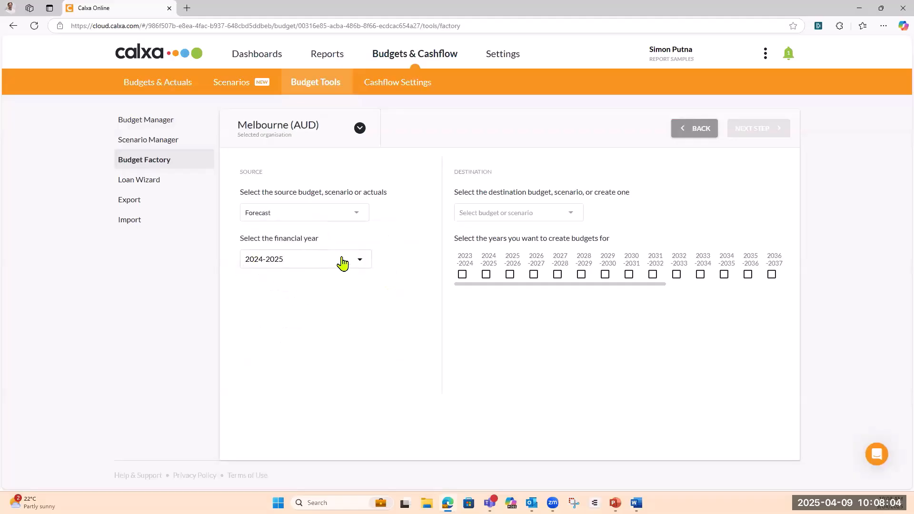
Set the BLANK budget in Webinar Budgets as the destination for 2025-2026 and continue to the yearly totals.
{"action": "left_click", "coordinate": [570, 219]}
{"action": "left_click", "coordinate": [465, 255]}
{"action": "left_click", "coordinate": [477, 309]}
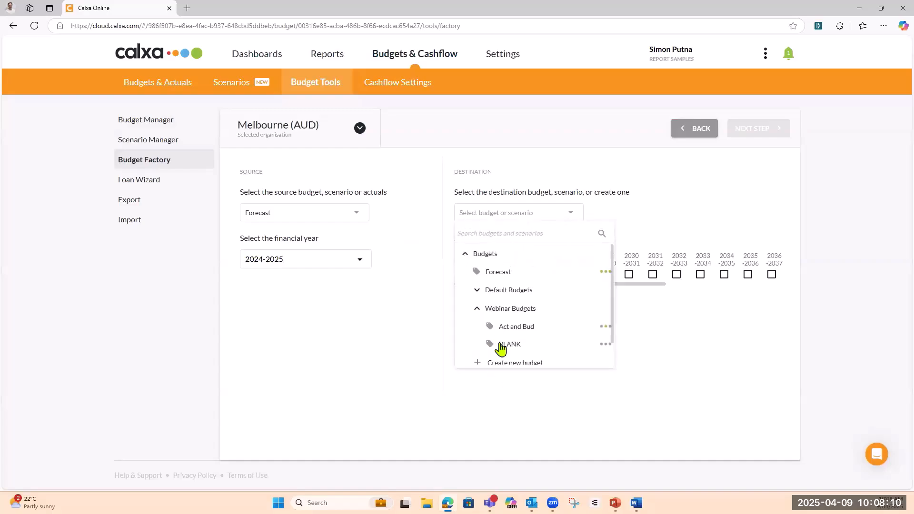
{"action": "left_click", "coordinate": [508, 345]}
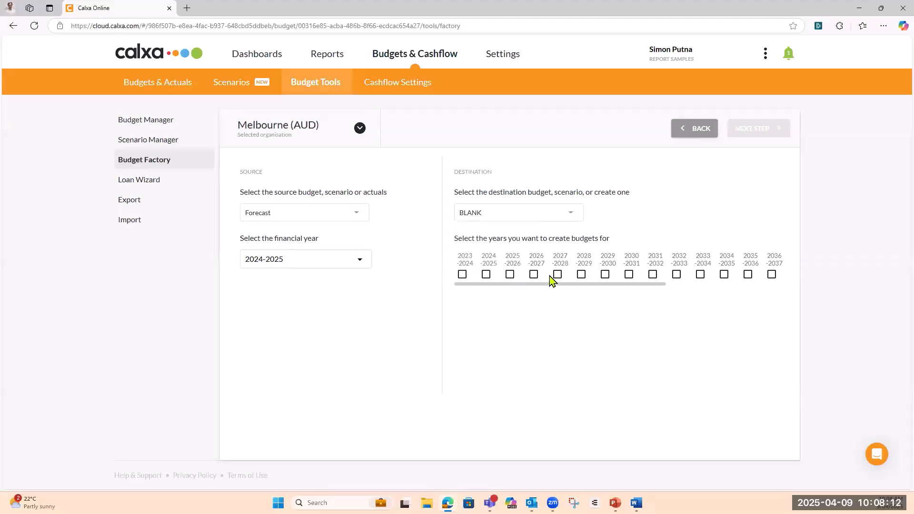
{"action": "left_click", "coordinate": [510, 275]}
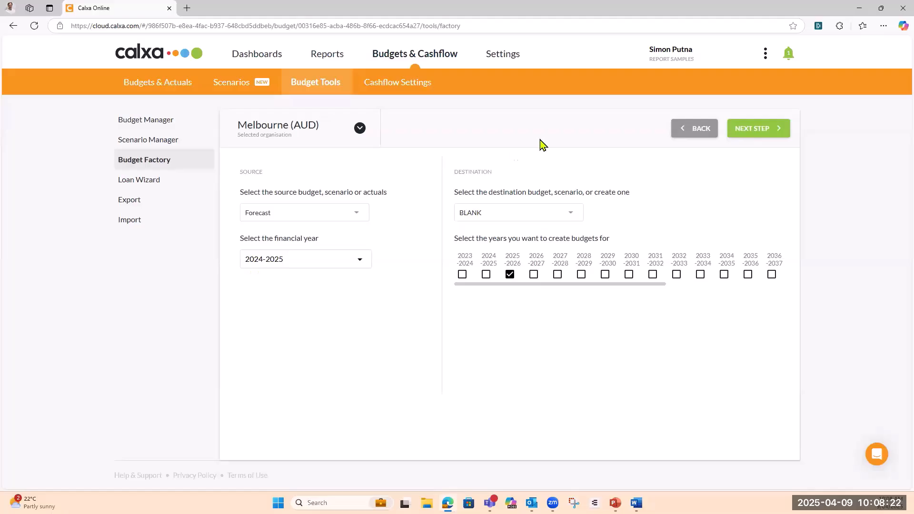
{"action": "left_click", "coordinate": [751, 130]}
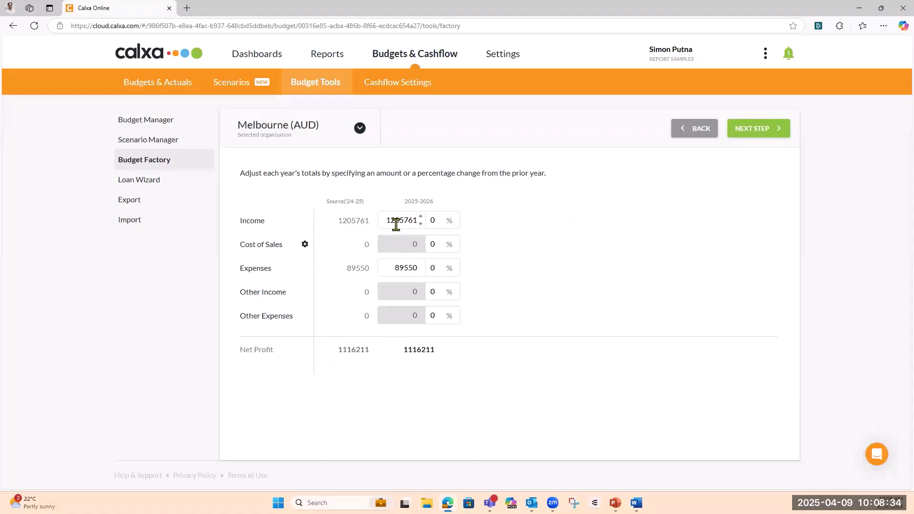
Increase 2025-2026 income by 5% and expenses by 20% over the source totals, and save the budget.
{"action": "left_click", "coordinate": [456, 217]}
{"action": "left_click", "coordinate": [456, 217]}
{"action": "left_click", "coordinate": [456, 217]}
{"action": "left_click", "coordinate": [456, 217]}
{"action": "left_click", "coordinate": [455, 217]}
{"action": "left_click_drag", "start_coordinate": [456, 263], "coordinate": [456, 264]}
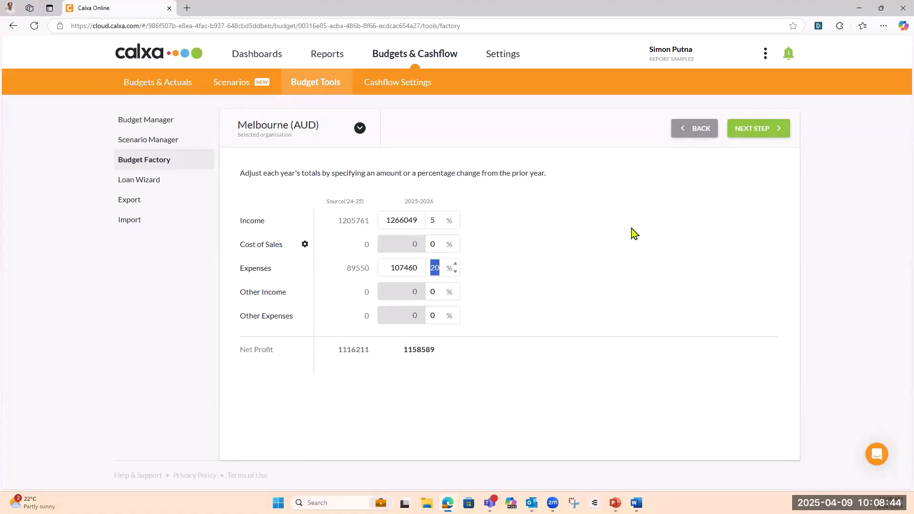
{"action": "left_click", "coordinate": [749, 138]}
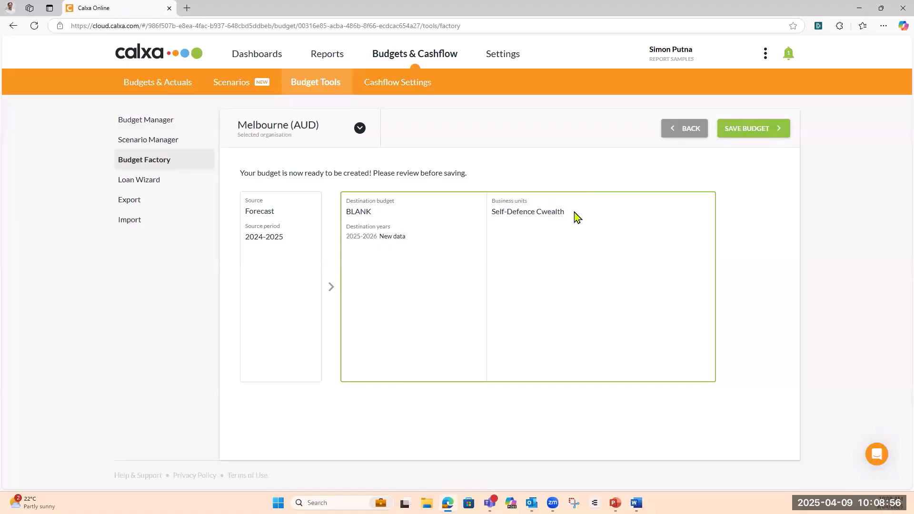
{"action": "left_click", "coordinate": [742, 127]}
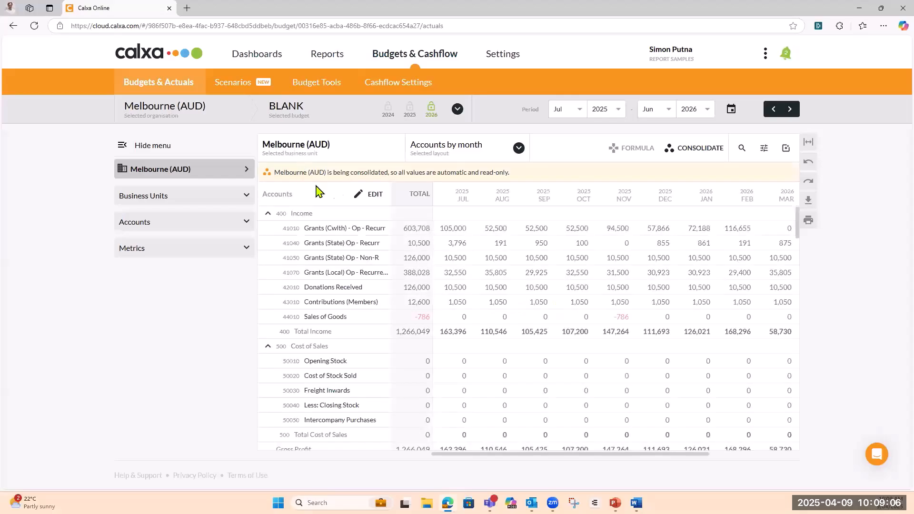
Return to Budget Manager and expand Webinar Budgets to check which years contain data in BLANK.
{"action": "left_click", "coordinate": [314, 88]}
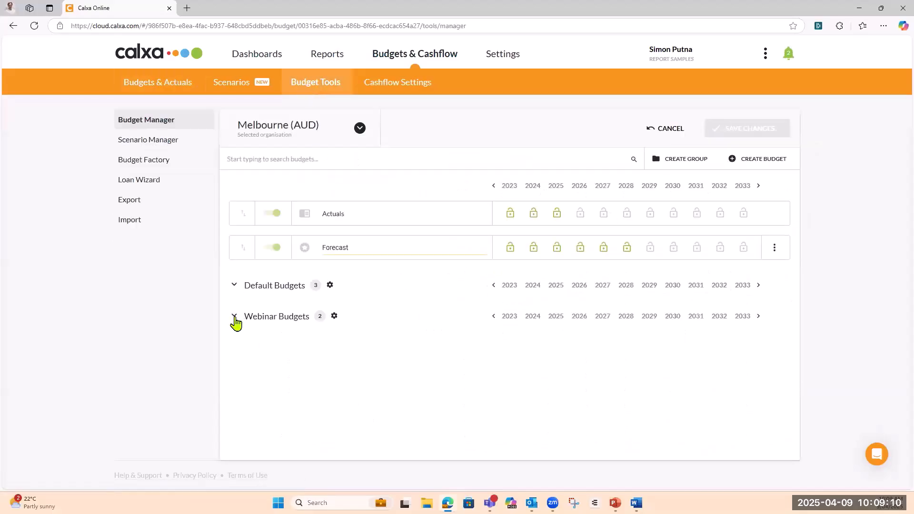
{"action": "left_click", "coordinate": [234, 317]}
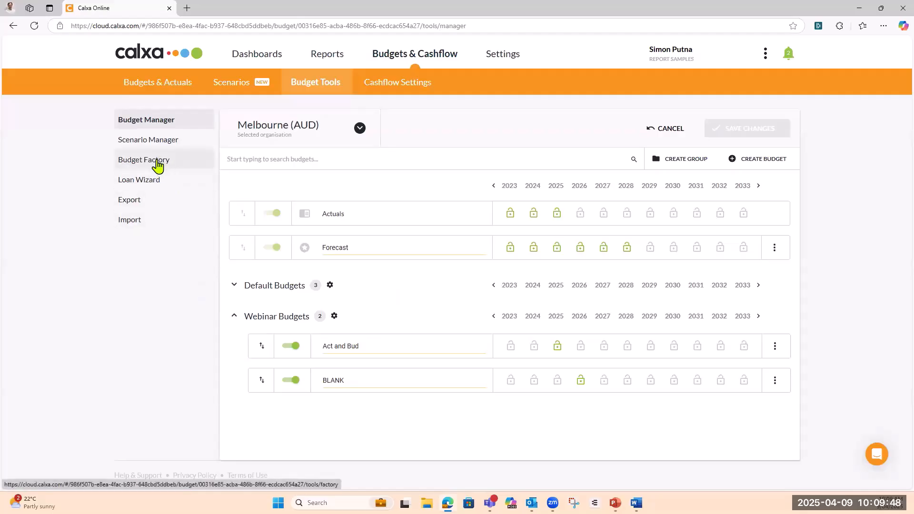
Set up a Melbourne budget export with Forecast as the source, broken down by Project, with all business units selected.
{"action": "left_click", "coordinate": [129, 207]}
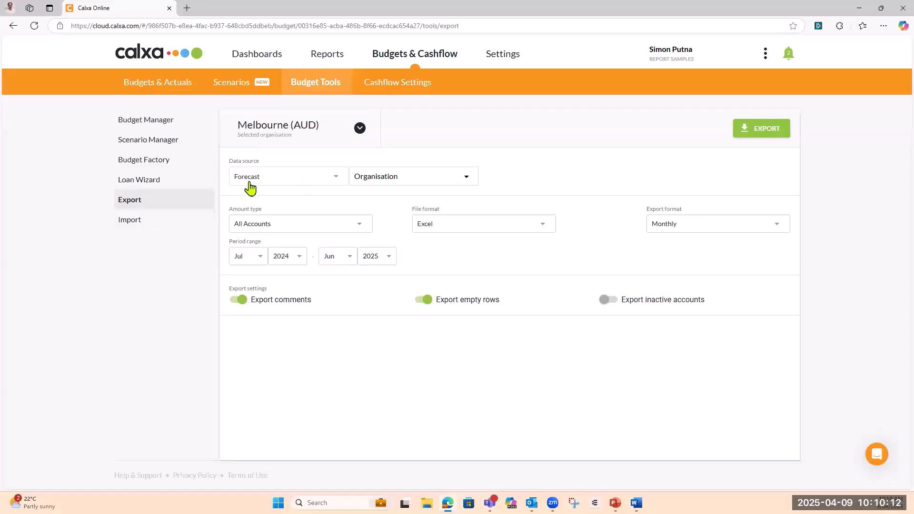
{"action": "left_click", "coordinate": [336, 180]}
{"action": "left_click", "coordinate": [288, 256]}
{"action": "left_click", "coordinate": [465, 178]}
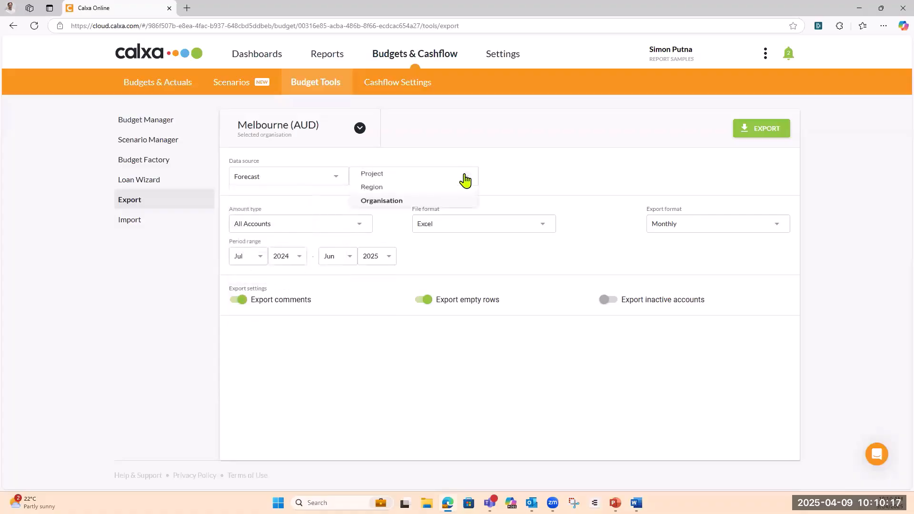
{"action": "left_click", "coordinate": [372, 175]}
{"action": "left_click", "coordinate": [624, 180]}
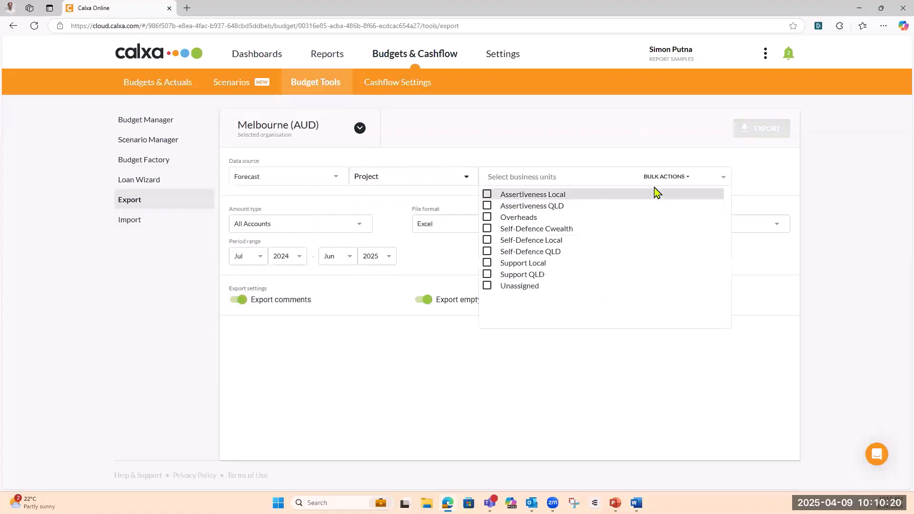
{"action": "left_click", "coordinate": [665, 177]}
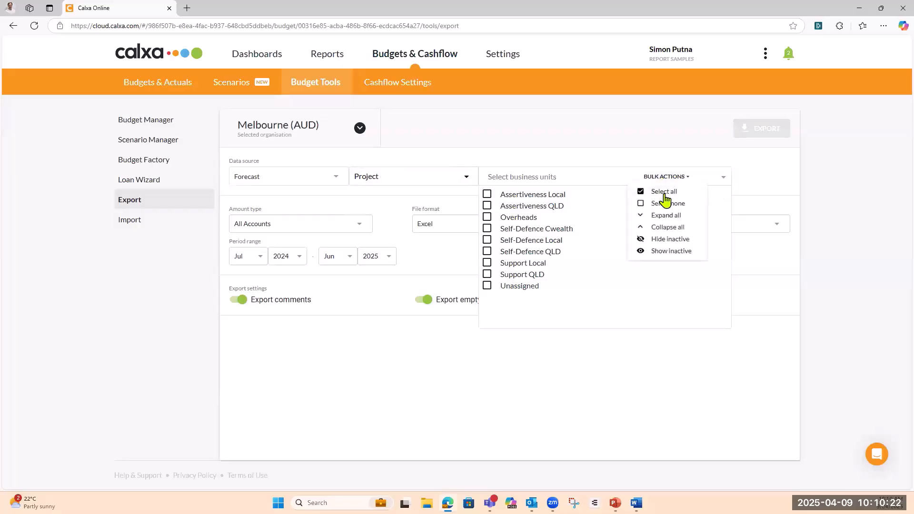
{"action": "left_click", "coordinate": [665, 192]}
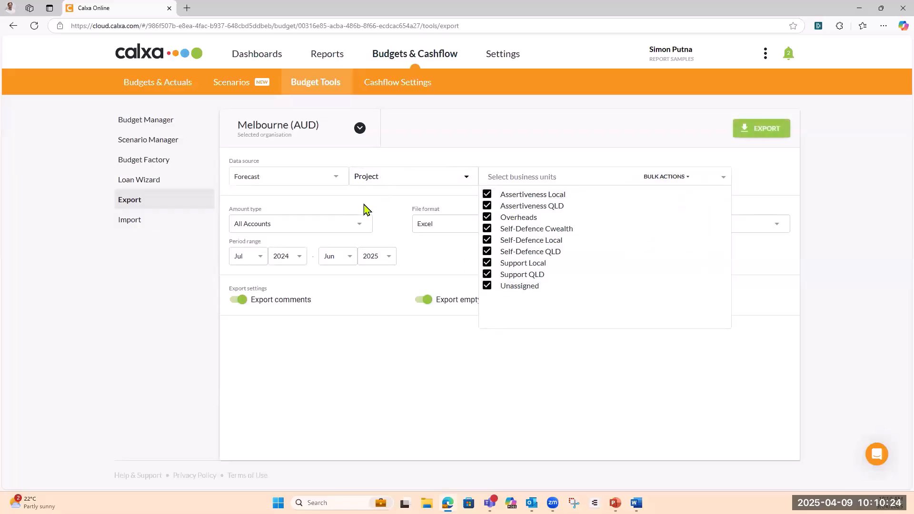
{"action": "left_click", "coordinate": [312, 209]}
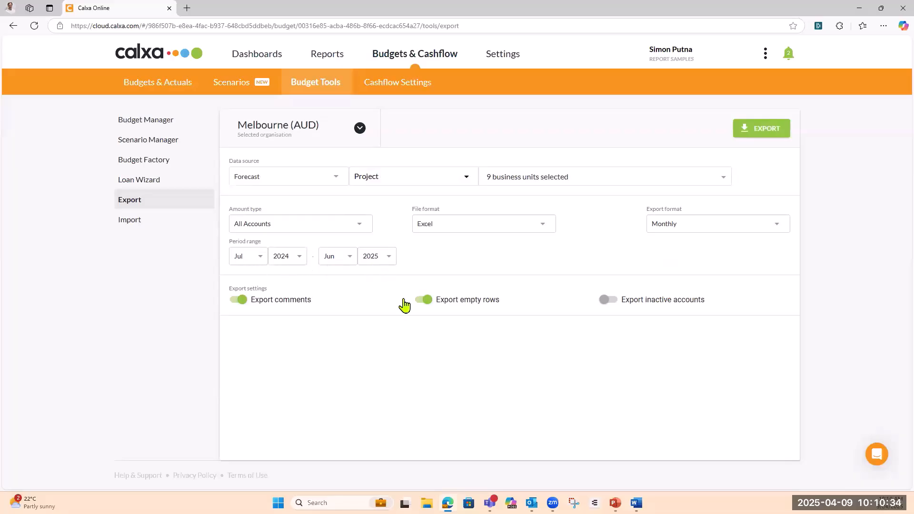
Exclude empty rows from the export settings and export the Forecast amounts.
{"action": "left_click", "coordinate": [422, 300]}
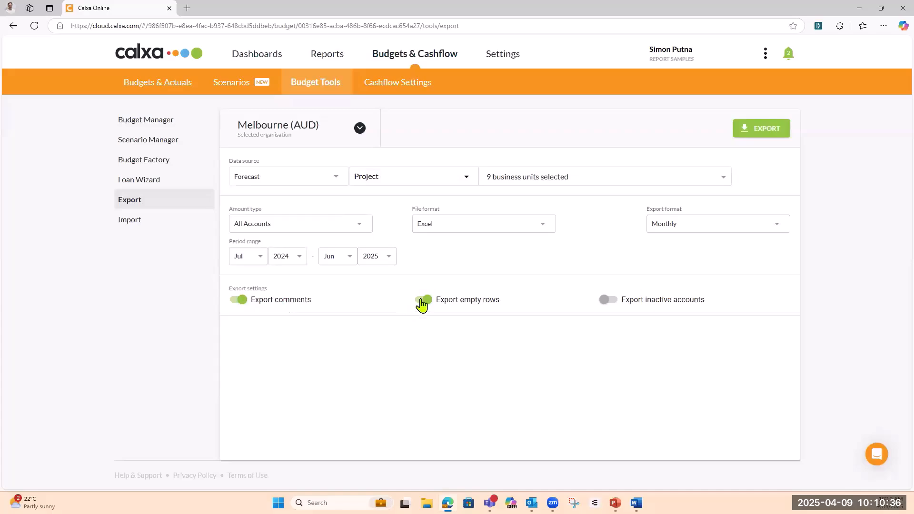
{"action": "left_click", "coordinate": [770, 134]}
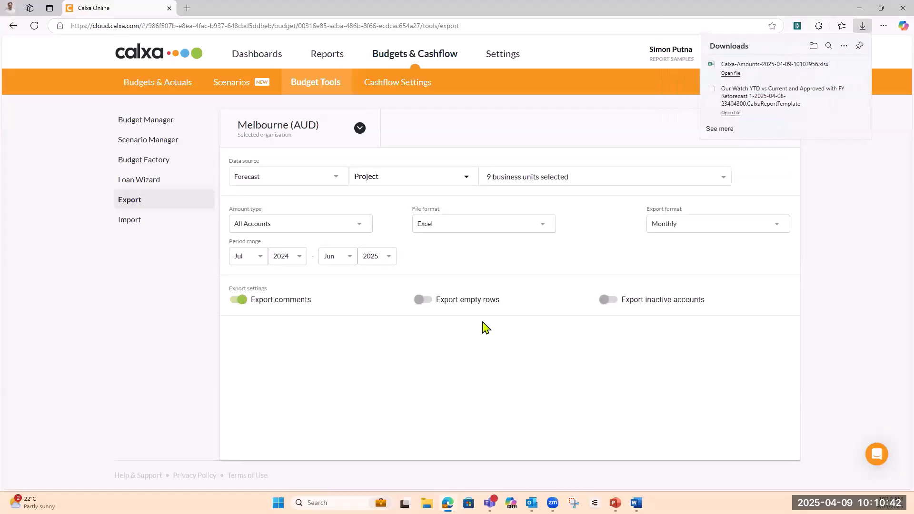
Open the exported workbook in Excel and widen the Business Unit Name and Account Name columns to fit their contents.
{"action": "left_click", "coordinate": [726, 75]}
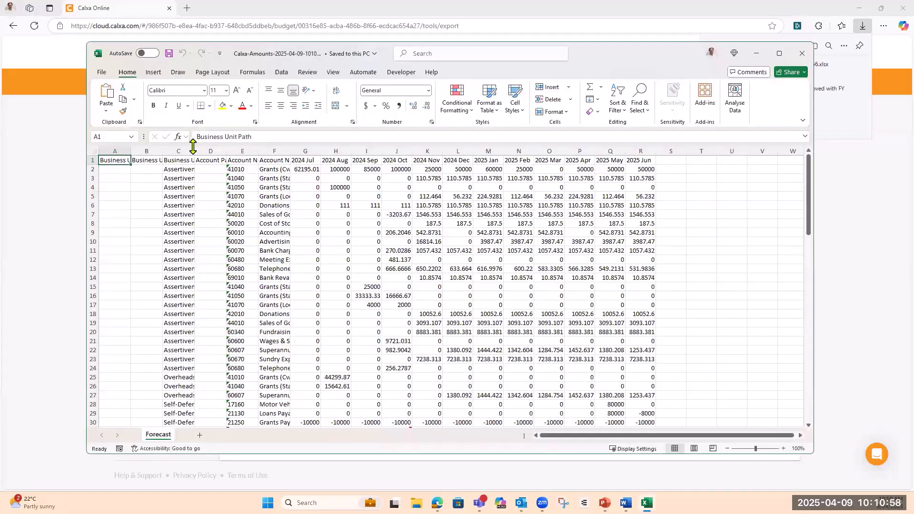
{"action": "left_click_drag", "start_coordinate": [193, 148], "coordinate": [231, 149]}
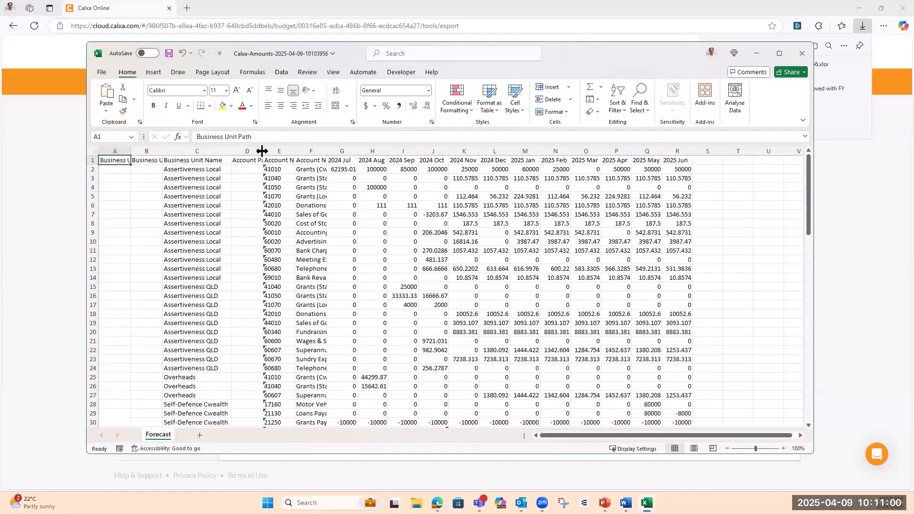
{"action": "double_click", "coordinate": [332, 152]}
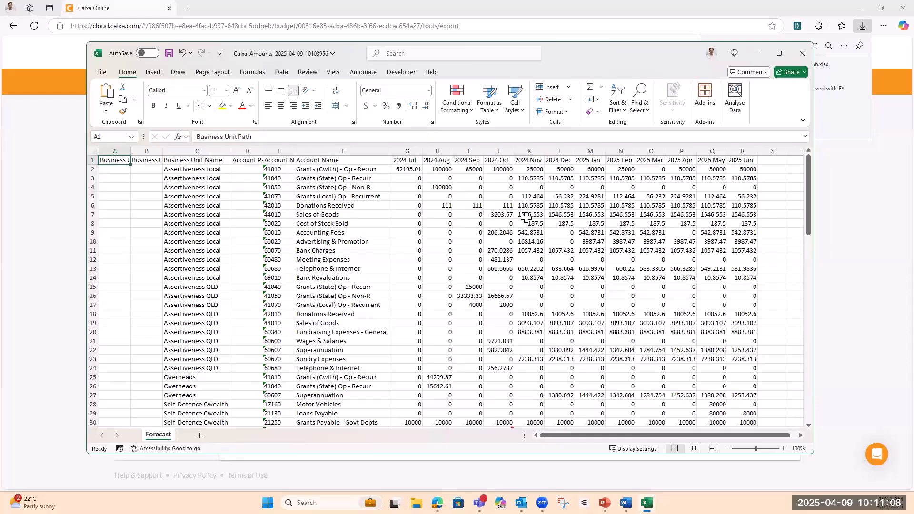
Examine the exported Forecast sheet's rows by business unit and account, along with their monthly amounts.
{"action": "left_click_drag", "start_coordinate": [176, 170], "coordinate": [177, 371]}
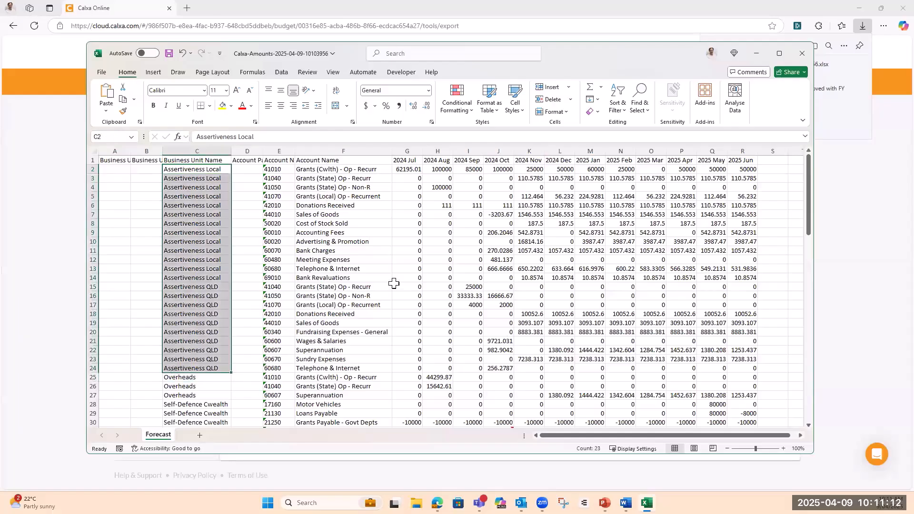
{"action": "scroll", "coordinate": [393, 283], "scroll_direction": "down", "scroll_amount": 9}
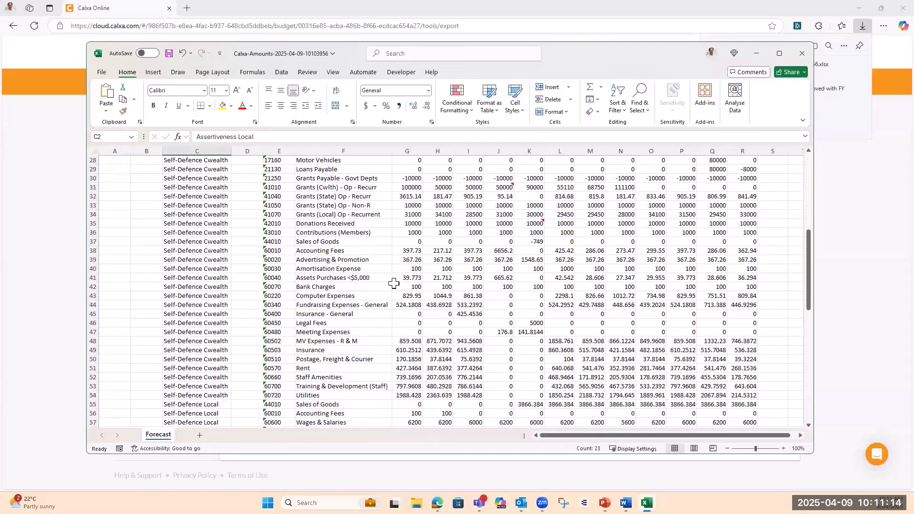
{"action": "scroll", "coordinate": [393, 284], "scroll_direction": "down", "scroll_amount": 2}
{"action": "scroll", "coordinate": [394, 284], "scroll_direction": "up", "scroll_amount": 10}
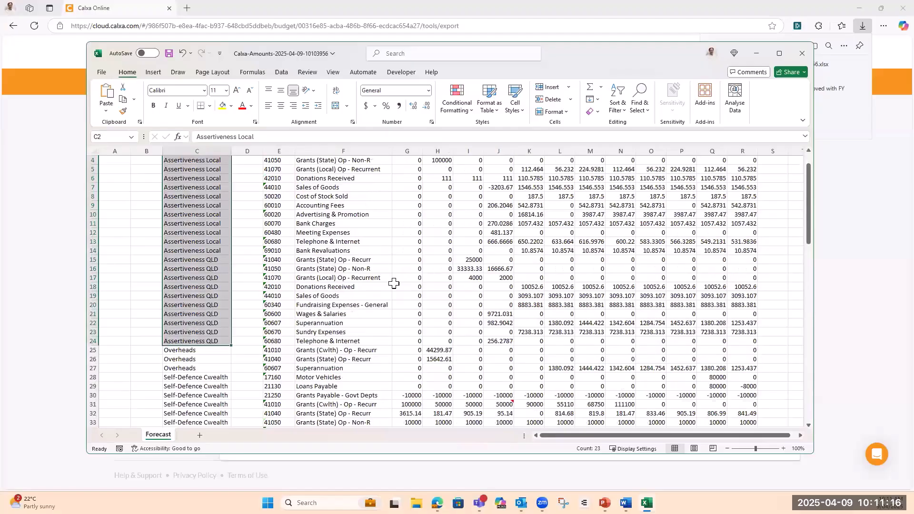
{"action": "scroll", "coordinate": [394, 283], "scroll_direction": "up", "scroll_amount": 1}
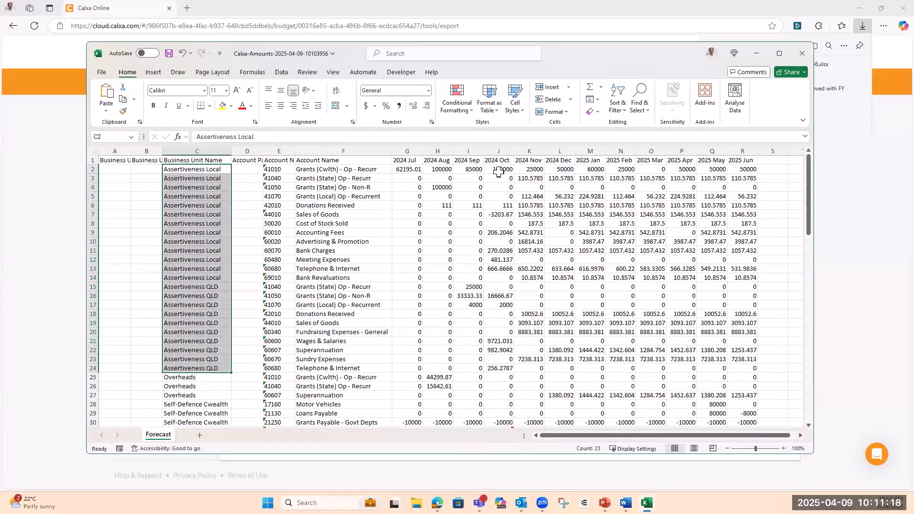
{"action": "left_click", "coordinate": [498, 171]}
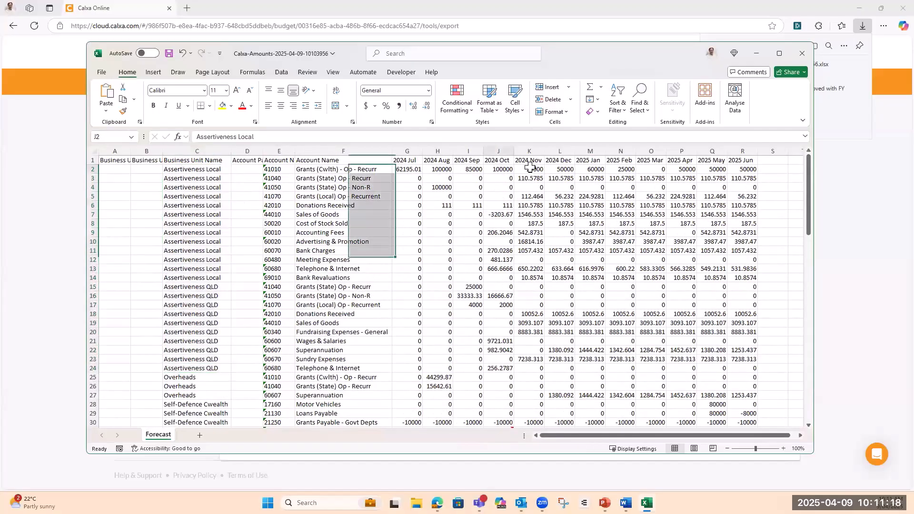
{"action": "left_click", "coordinate": [532, 204]}
{"action": "scroll", "coordinate": [507, 269], "scroll_direction": "down", "scroll_amount": 17}
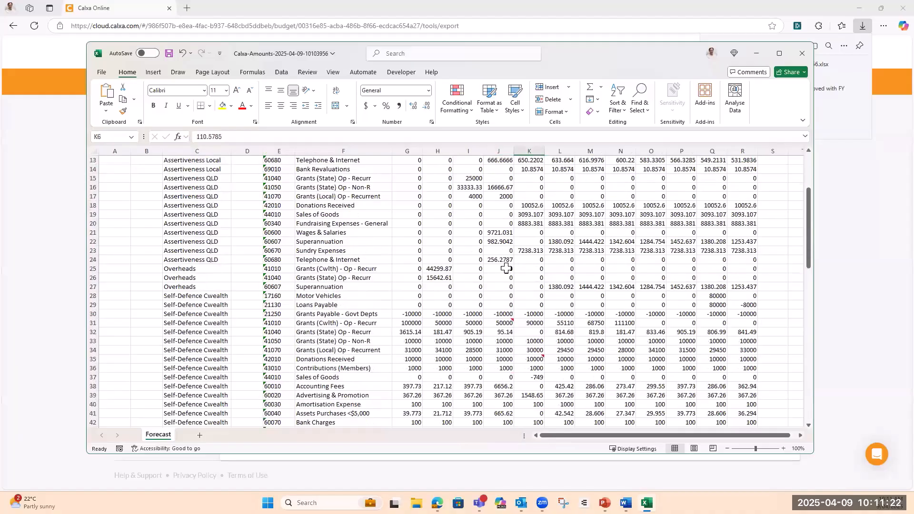
{"action": "scroll", "coordinate": [507, 269], "scroll_direction": "down", "scroll_amount": 2}
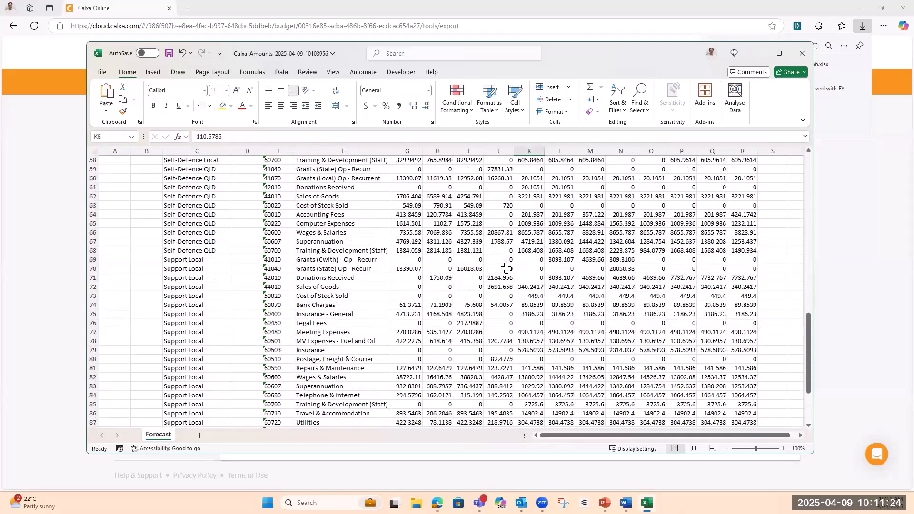
{"action": "scroll", "coordinate": [507, 269], "scroll_direction": "up", "scroll_amount": 19}
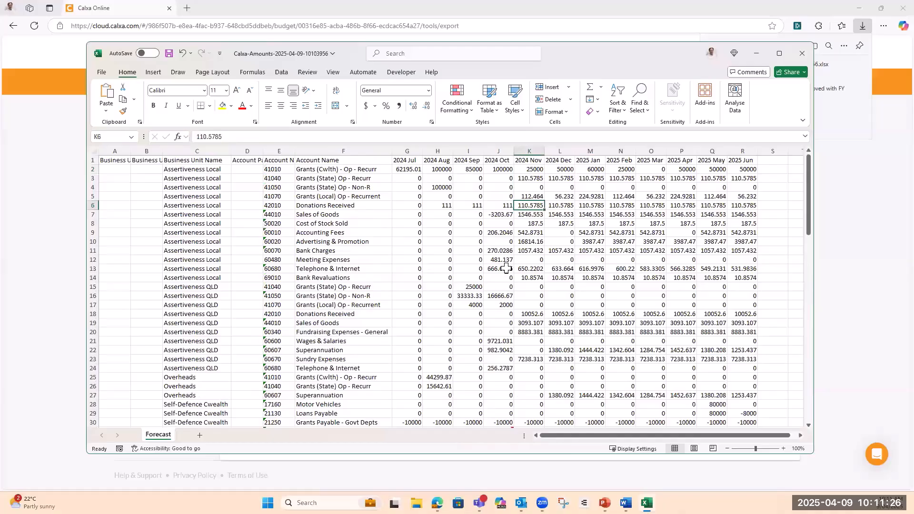
{"action": "left_click", "coordinate": [473, 170]}
{"action": "type", "text": "1"}
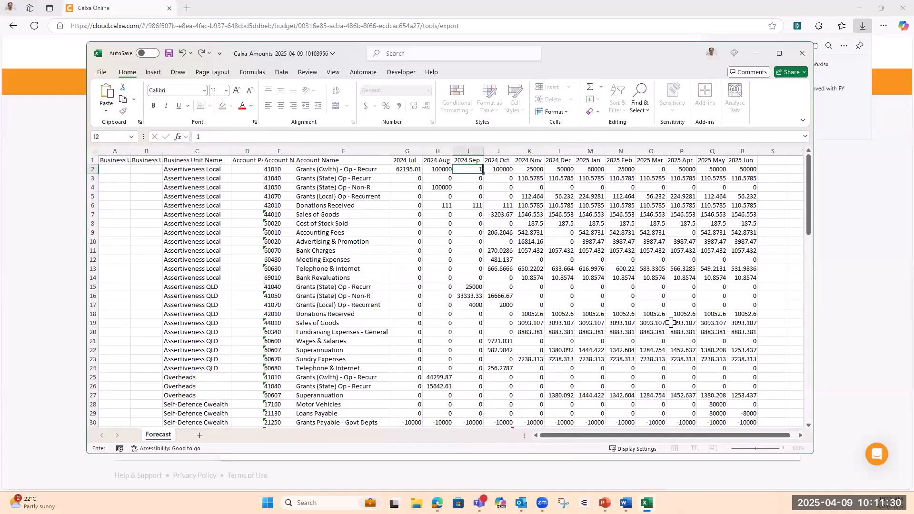
{"action": "type", "text": "000"}
{"action": "key", "text": "Tab"}
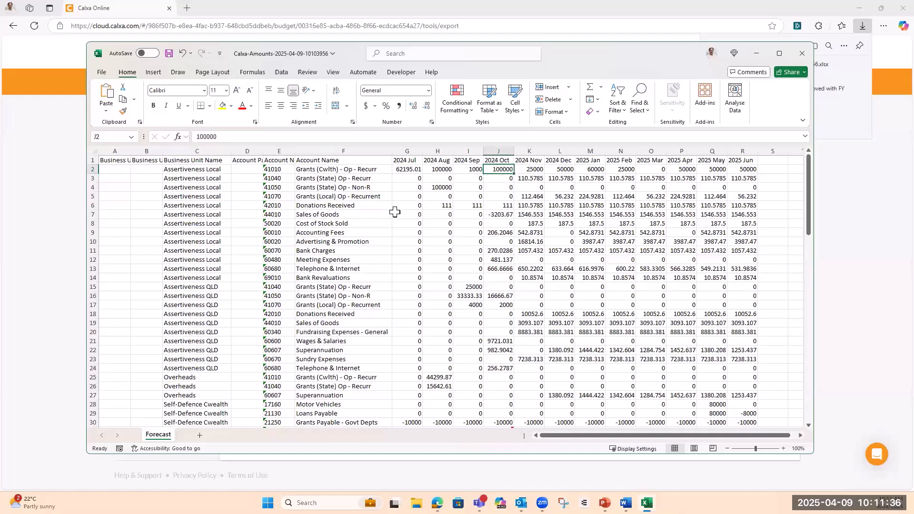
Change the first month's column header in G1 to 2025 Jul.
{"action": "left_click_drag", "start_coordinate": [399, 158], "coordinate": [752, 160]}
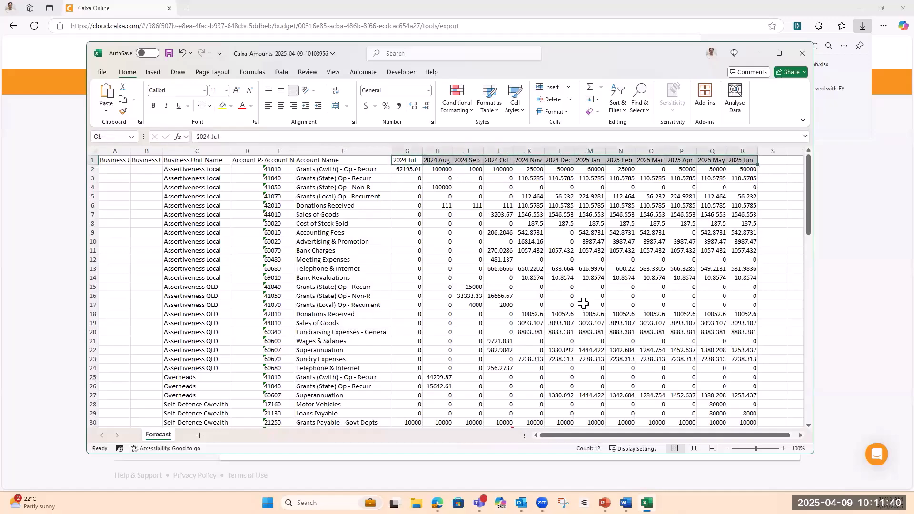
{"action": "left_click", "coordinate": [400, 158]}
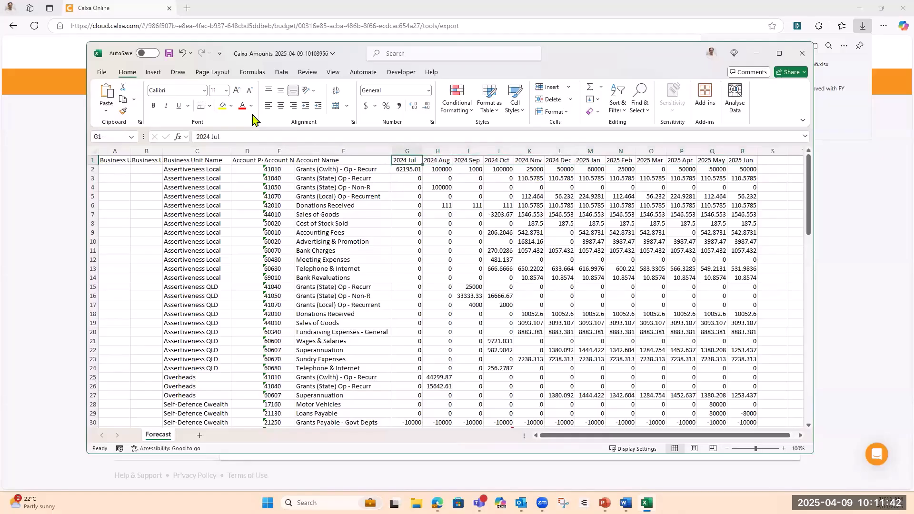
{"action": "left_click", "coordinate": [210, 136]}
{"action": "key", "text": "BackSpace"}
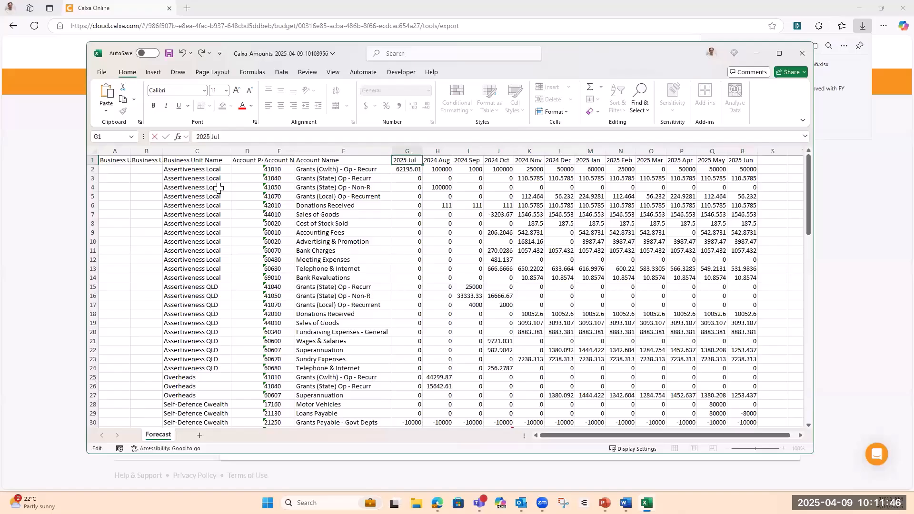
{"action": "key", "text": "Return"}
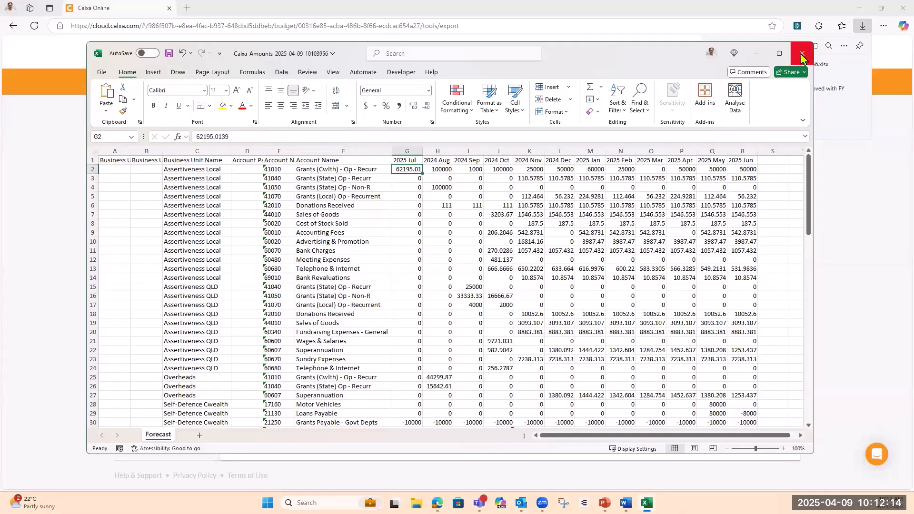
Switch back to Calxa's Import page and check how to choose a Budget Amounts file for the Forecast version, without importing one.
{"action": "left_click", "coordinate": [759, 56]}
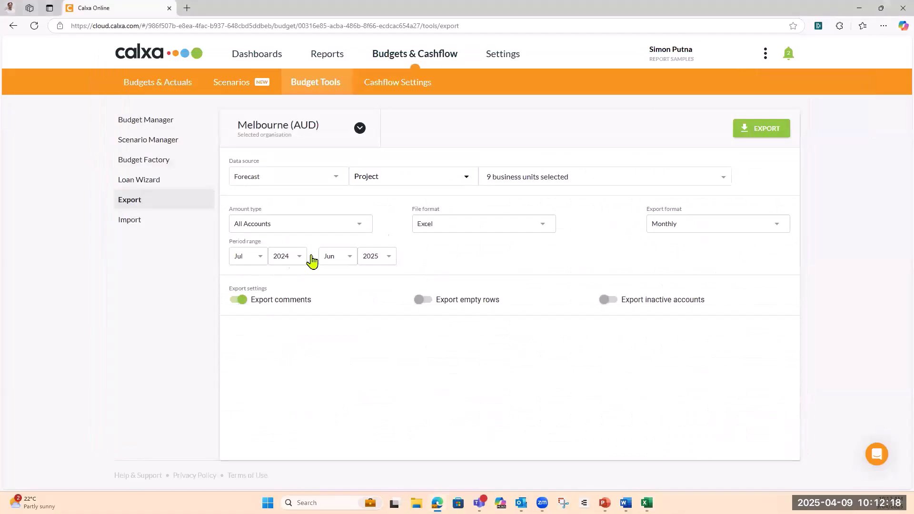
{"action": "left_click", "coordinate": [143, 228]}
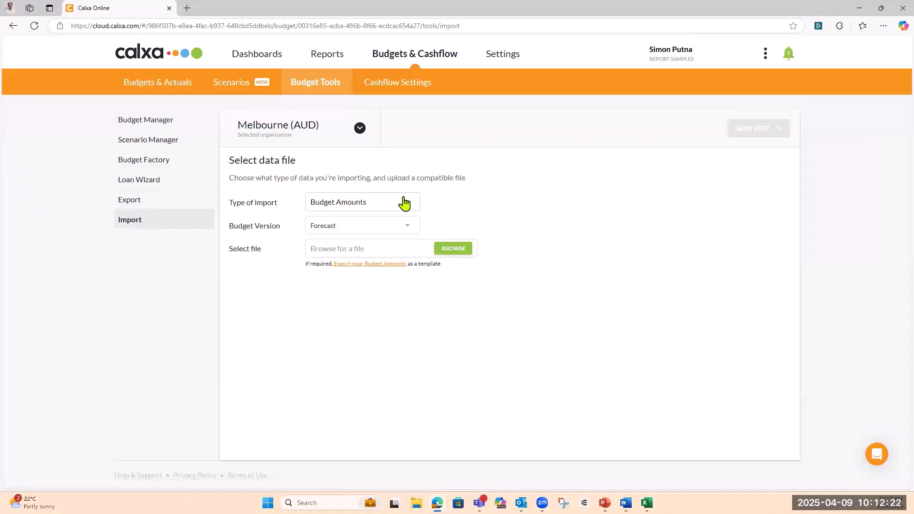
{"action": "left_click", "coordinate": [407, 232]}
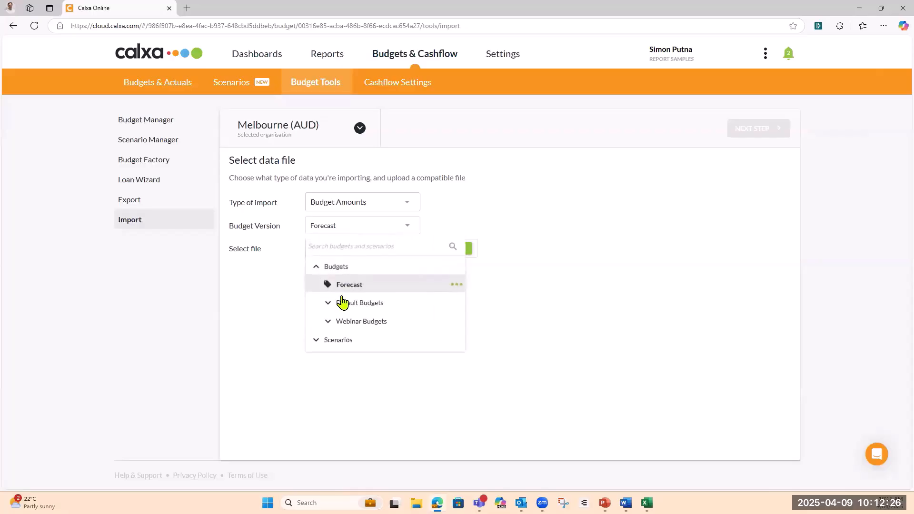
{"action": "left_click", "coordinate": [348, 288]}
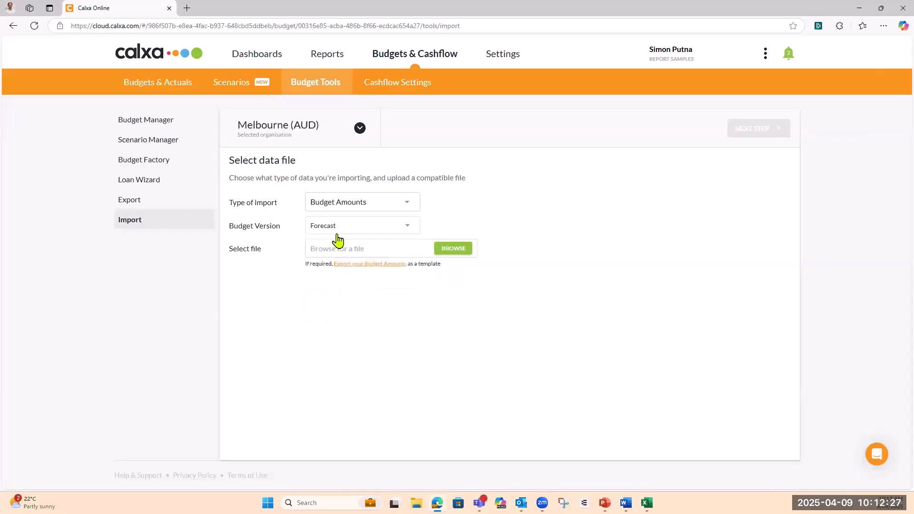
{"action": "left_click", "coordinate": [453, 248]}
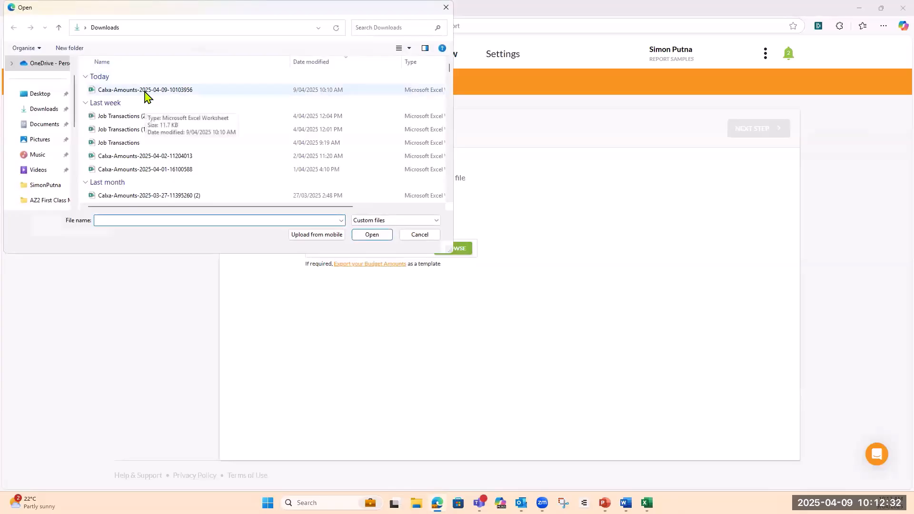
{"action": "left_click", "coordinate": [421, 236]}
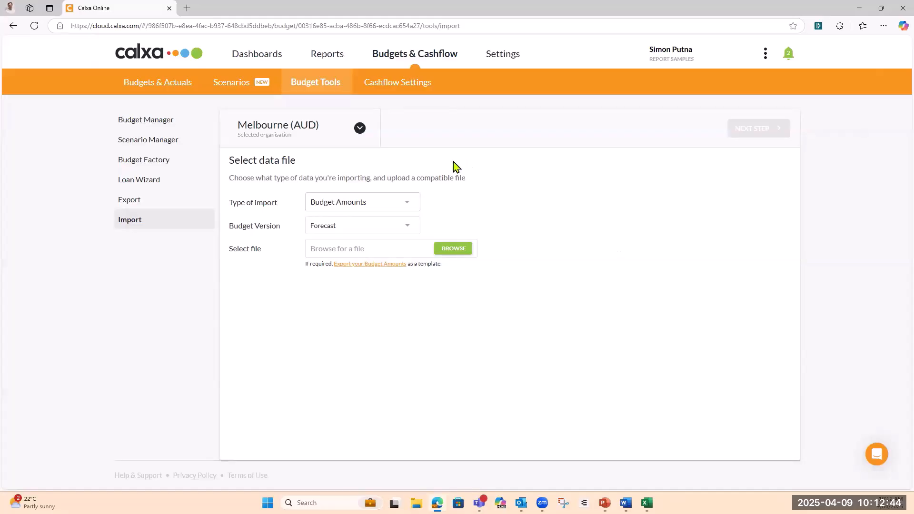
Revisit Budget Manager's Default Budgets group and the Budget Factory start page, and open Melbourne's Forecast in Budgets & Actuals.
{"action": "left_click", "coordinate": [137, 125]}
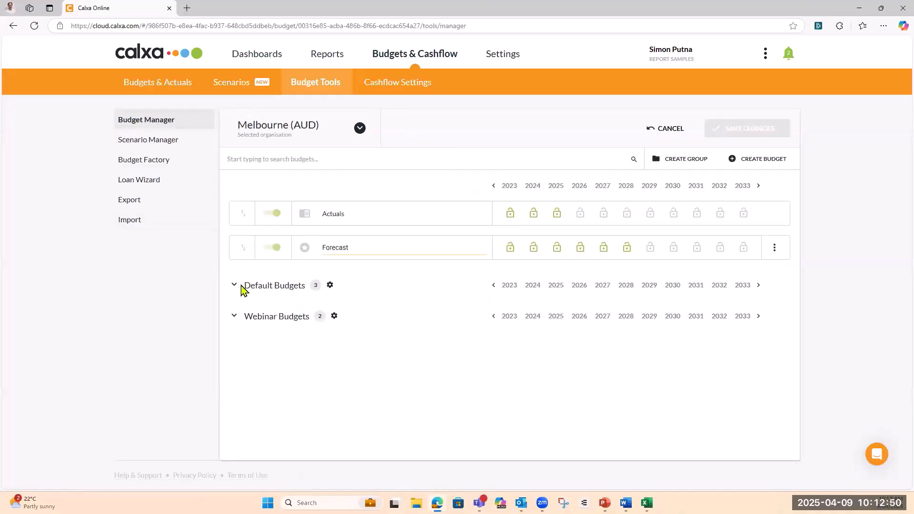
{"action": "left_click", "coordinate": [237, 288]}
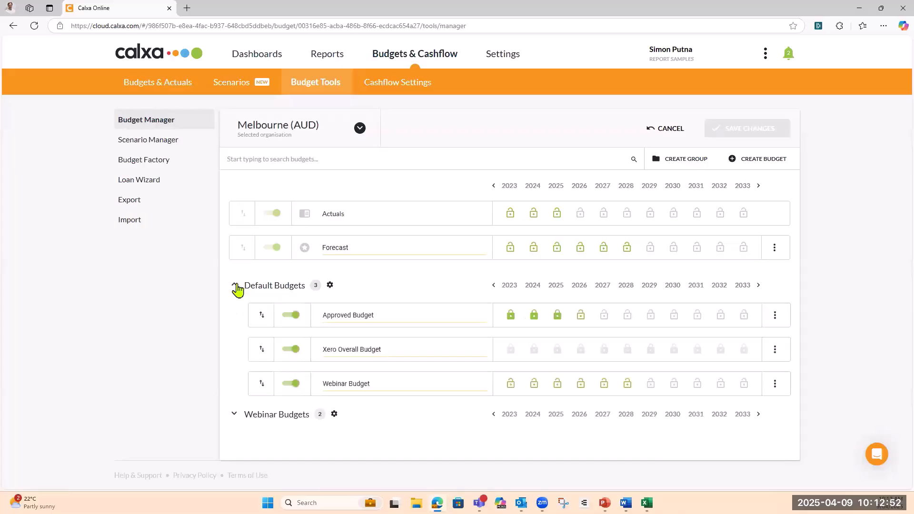
{"action": "left_click", "coordinate": [147, 164]}
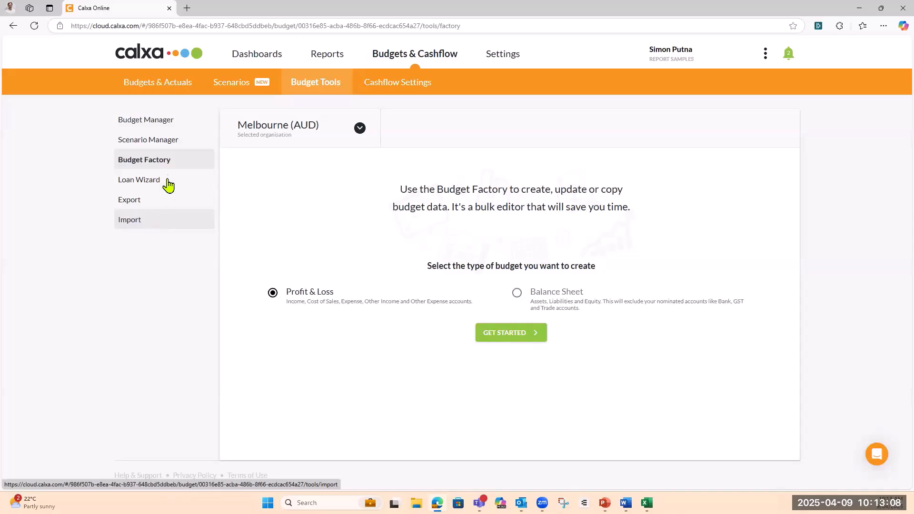
{"action": "left_click", "coordinate": [146, 87]}
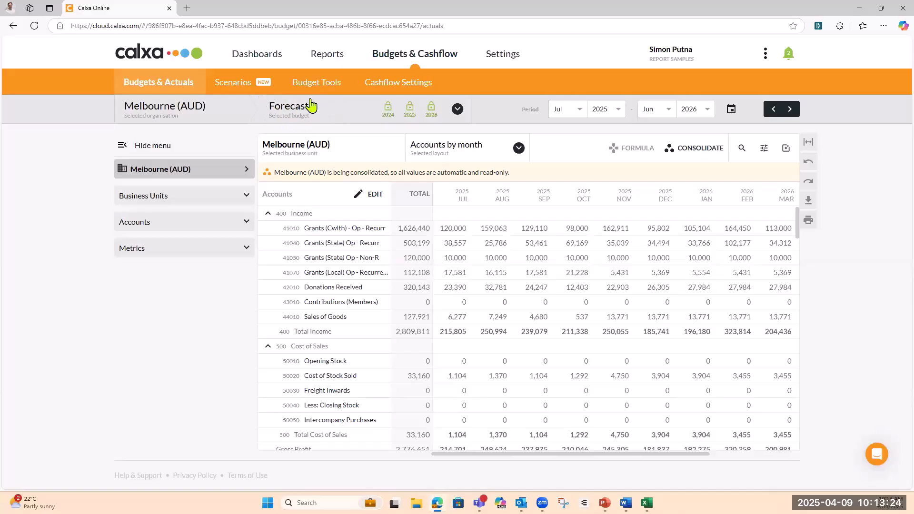
Open Melbourne's Actuals and move the displayed period back one year to Jul 2024 – Jun 2025.
{"action": "left_click", "coordinate": [457, 110]}
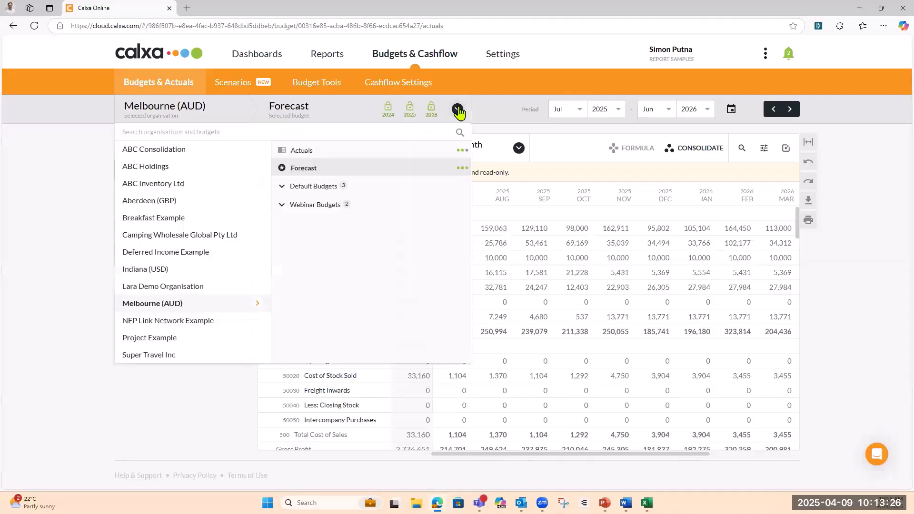
{"action": "left_click", "coordinate": [300, 151]}
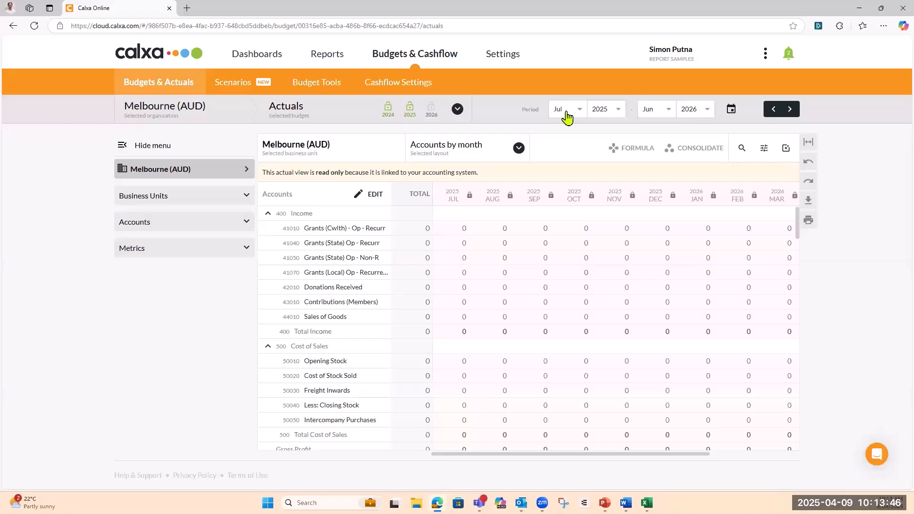
{"action": "left_click", "coordinate": [621, 114]}
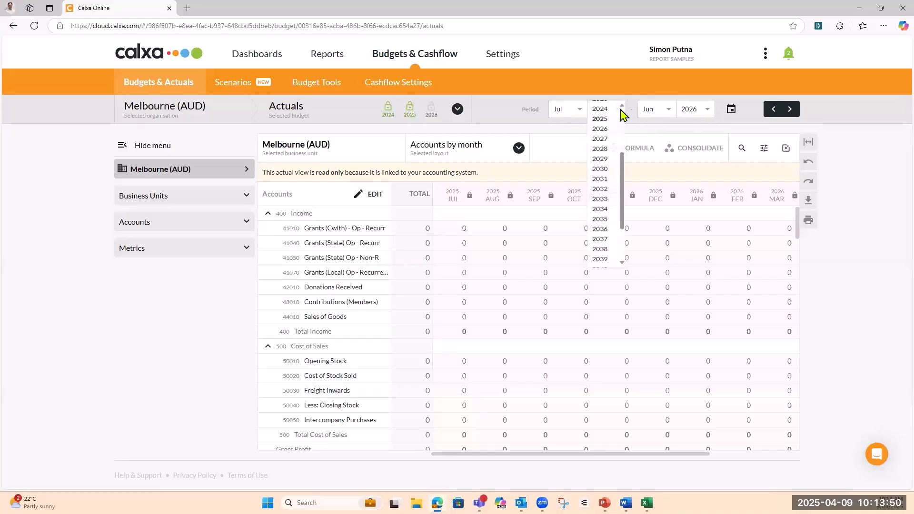
{"action": "left_click", "coordinate": [764, 116]}
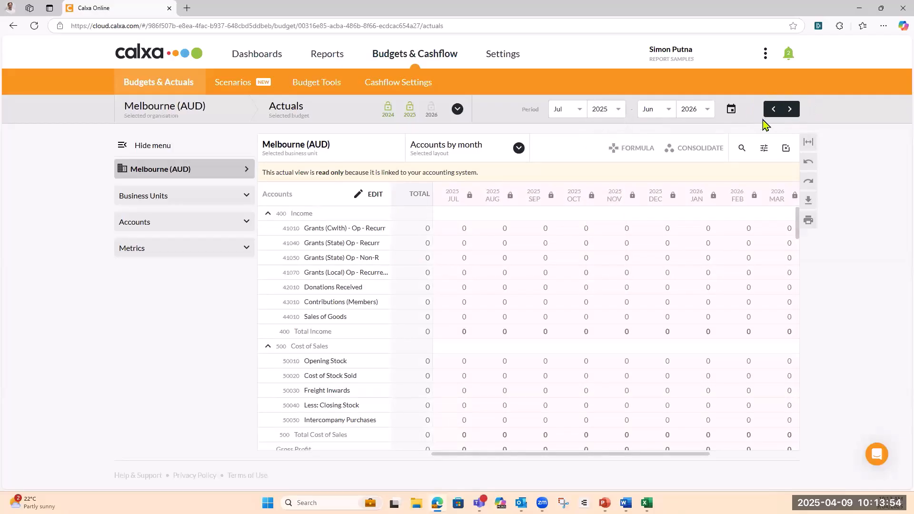
{"action": "left_click", "coordinate": [773, 110]}
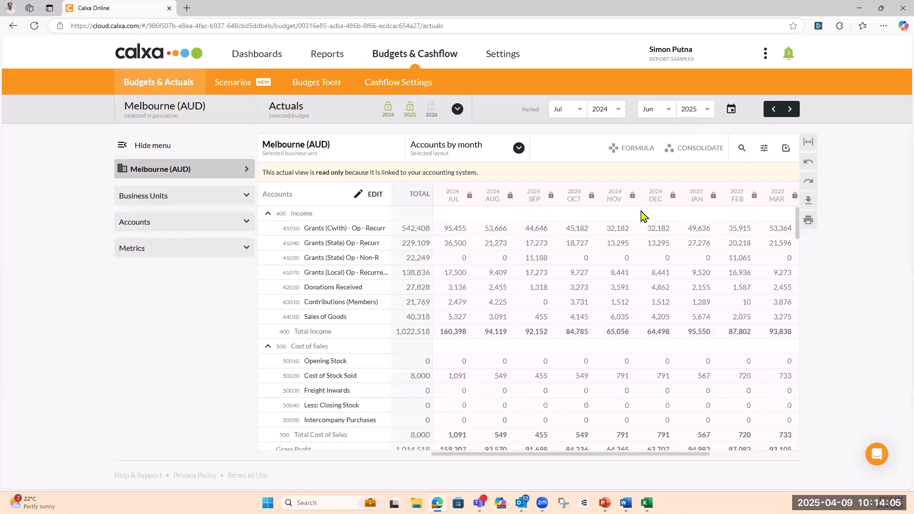
Move the period forward to Jul 2025 – Jun 2026 and reopen Melbourne's Forecast.
{"action": "left_click", "coordinate": [790, 110]}
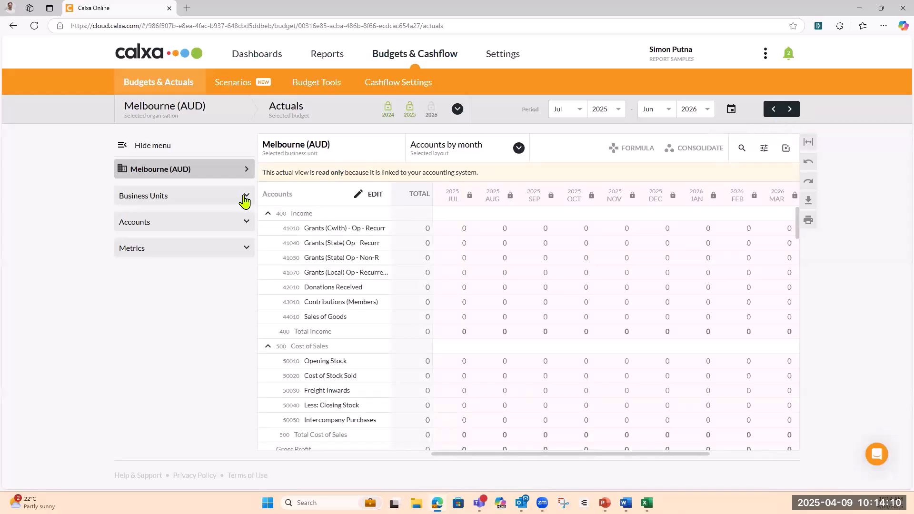
{"action": "left_click", "coordinate": [457, 109]}
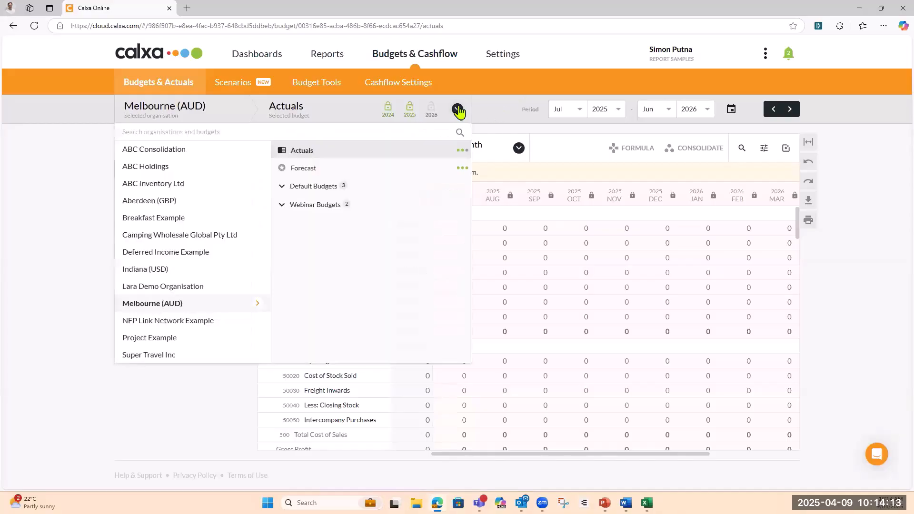
{"action": "left_click", "coordinate": [300, 171]}
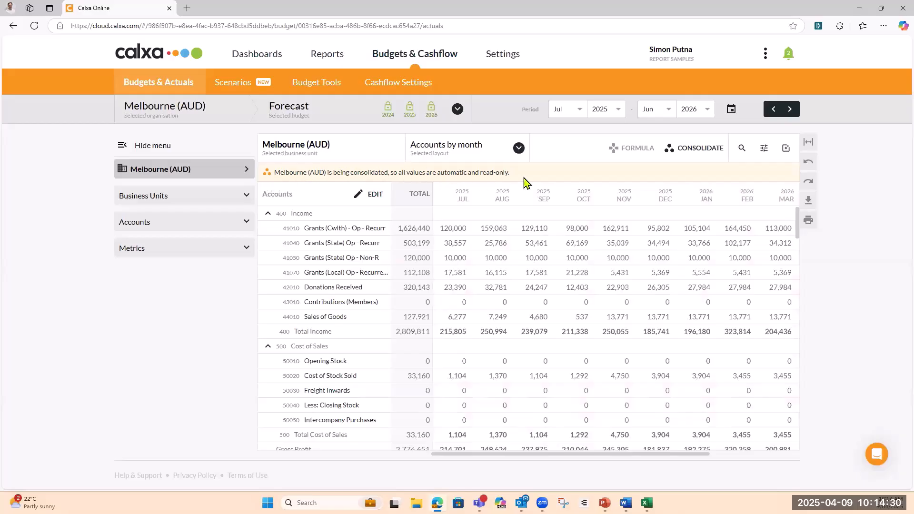
List Melbourne's business units and check the Consolidate by Business Unit options without changing the setting.
{"action": "left_click", "coordinate": [246, 200]}
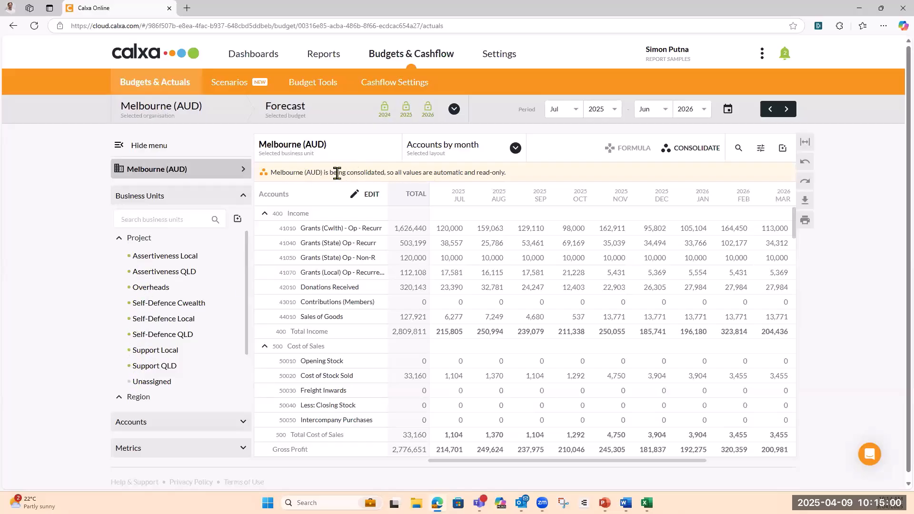
{"action": "left_click", "coordinate": [668, 151]}
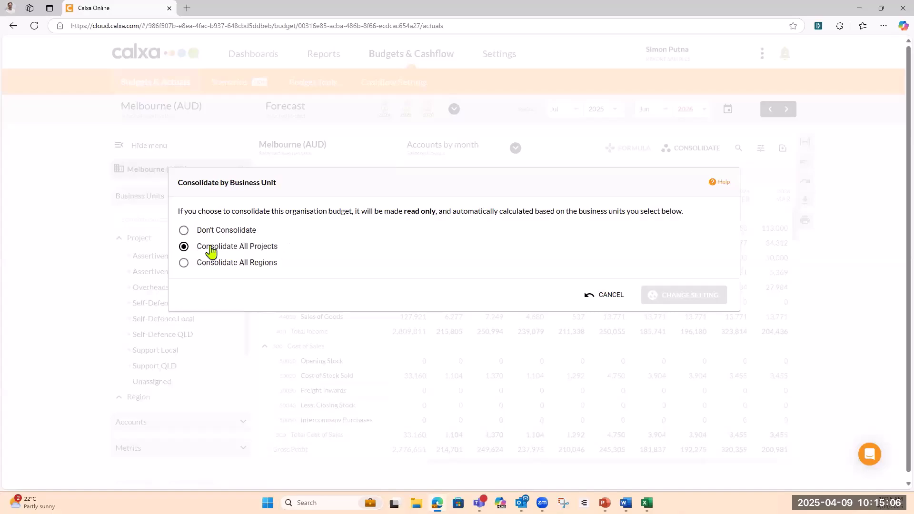
{"action": "left_click", "coordinate": [611, 295]}
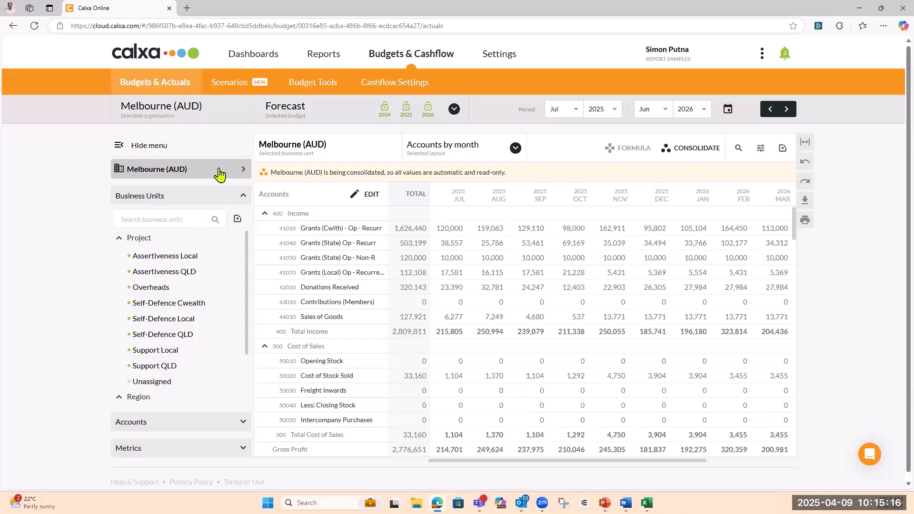
Open the Self-Defence Cwealth project's Forecast with the side menu collapsed, and briefly view the grid expanded to fill the window.
{"action": "left_click", "coordinate": [179, 309]}
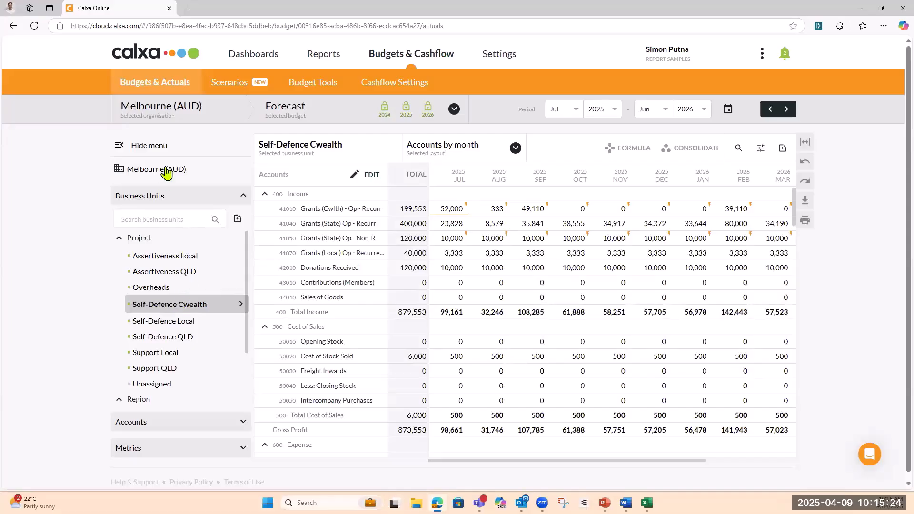
{"action": "left_click", "coordinate": [120, 147]}
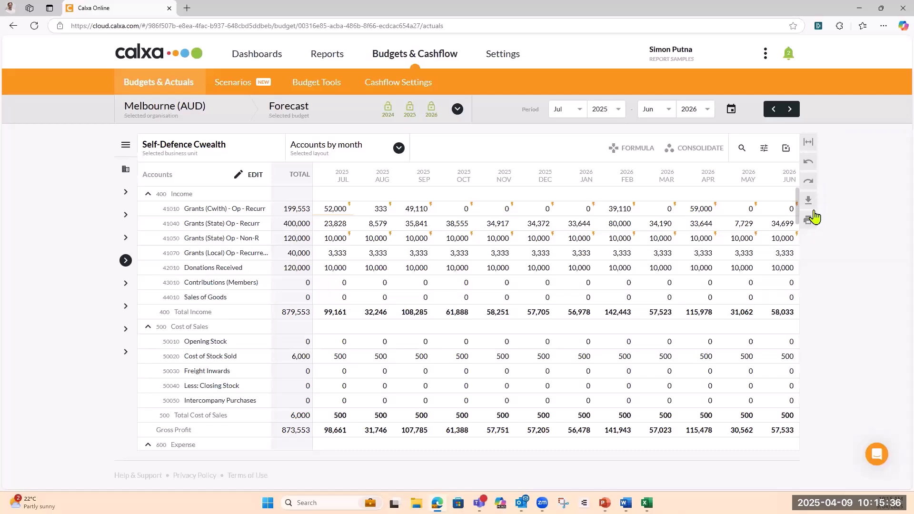
{"action": "left_click", "coordinate": [809, 143]}
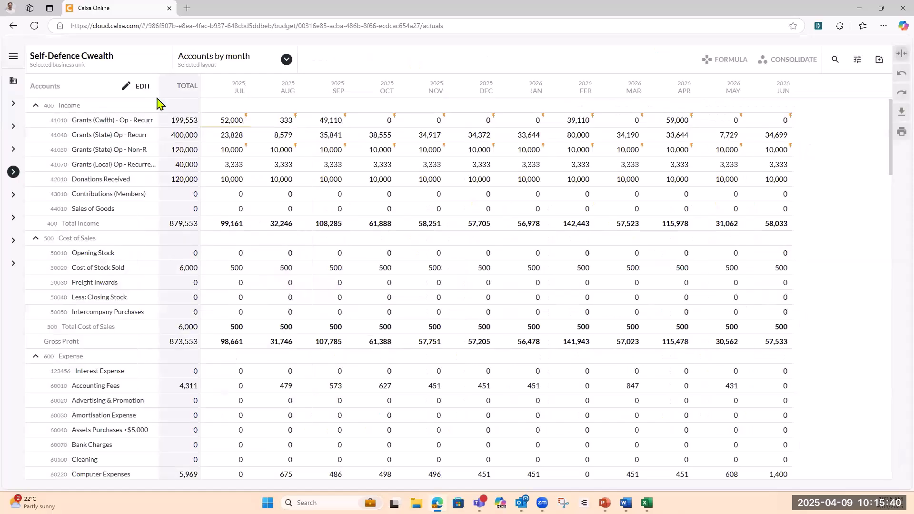
{"action": "left_click", "coordinate": [898, 59]}
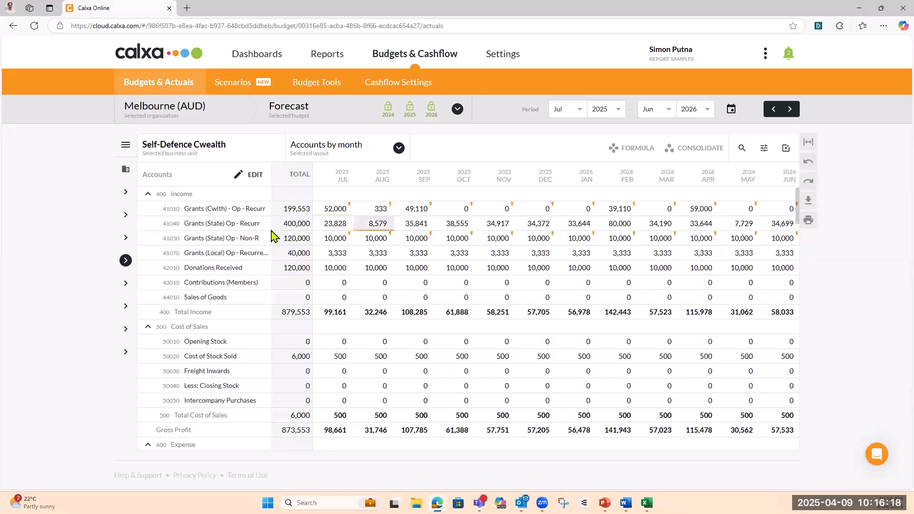
Set account 41070, Grants (Local) Op - Recurrent, to 10,000 for Sep 2025 and 20,000 for Dec 2025.
{"action": "left_click", "coordinate": [423, 255]}
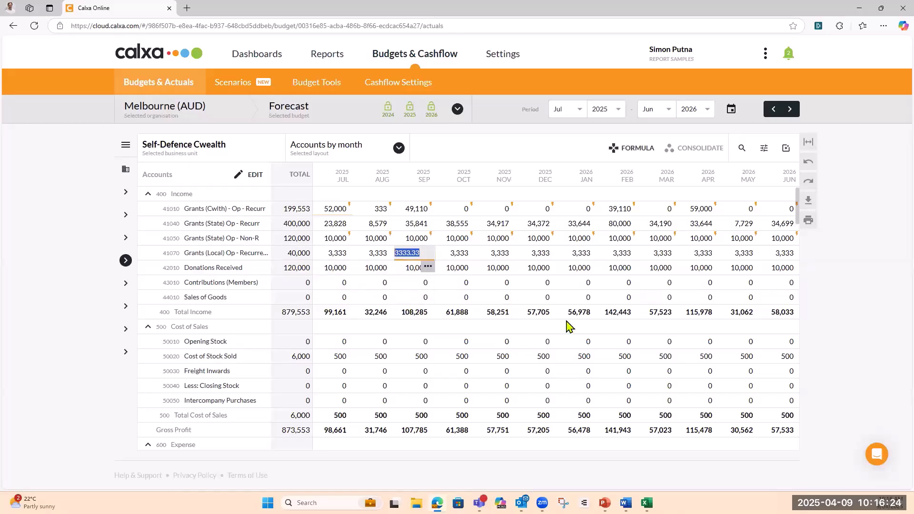
{"action": "type", "text": "10,000"}
{"action": "key", "text": "Tab"}
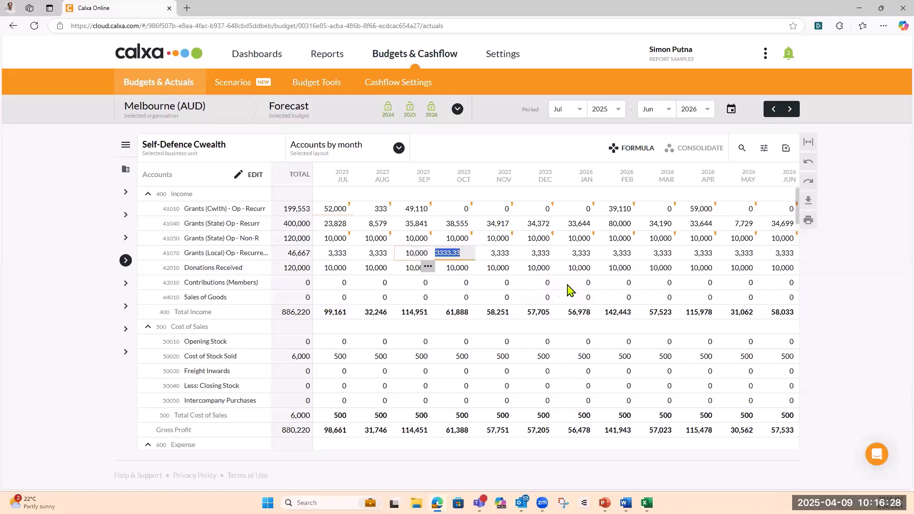
{"action": "left_click", "coordinate": [542, 256]}
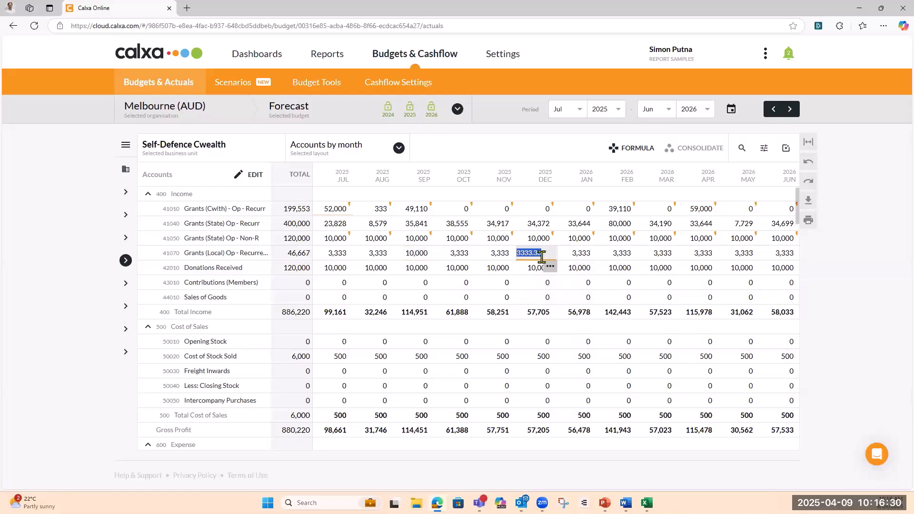
{"action": "type", "text": "20,"}
{"action": "type", "text": "0000"}
{"action": "key", "text": "Tab"}
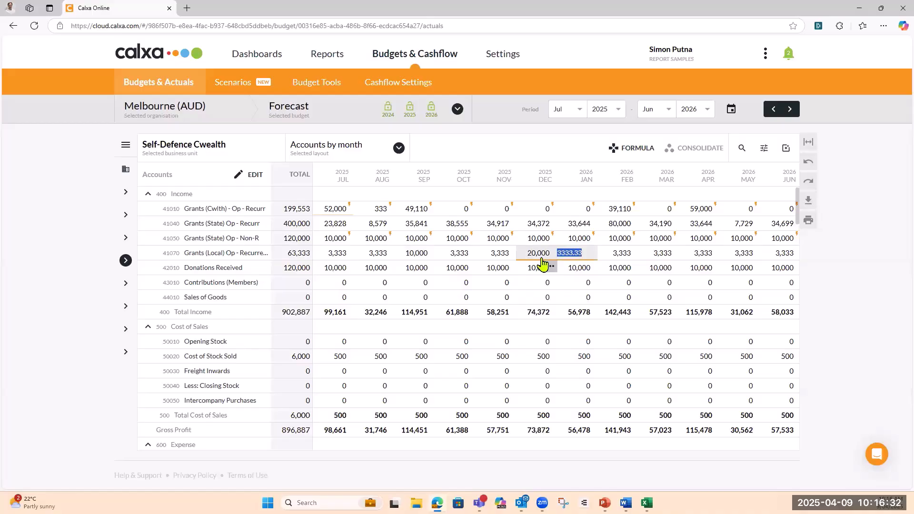
{"action": "left_click", "coordinate": [547, 299]}
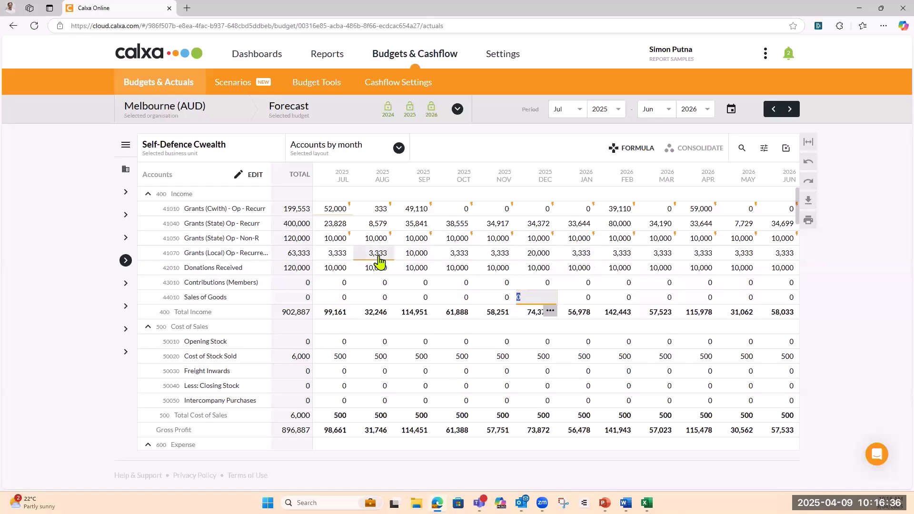
Enter an annual total of 12000 for account 43010, Contributions (Members), spreading it across the months.
{"action": "left_click", "coordinate": [304, 284]}
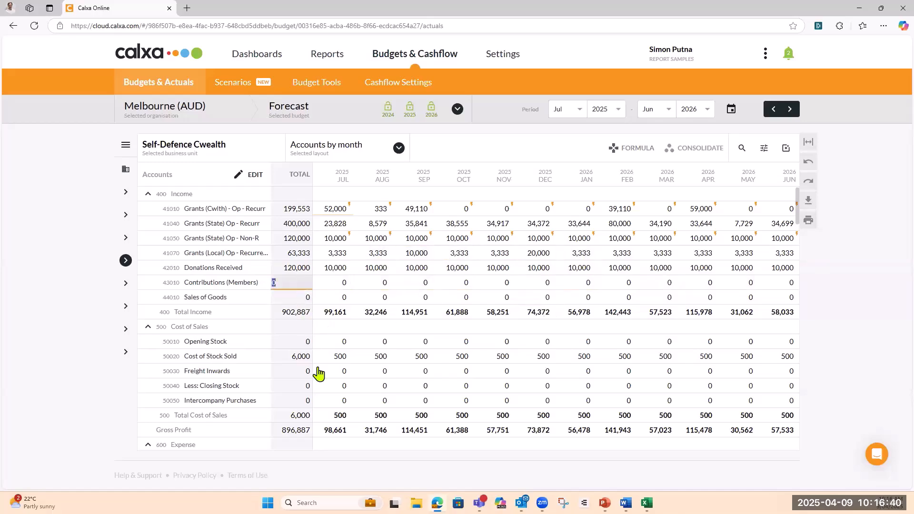
{"action": "type", "text": "12000"}
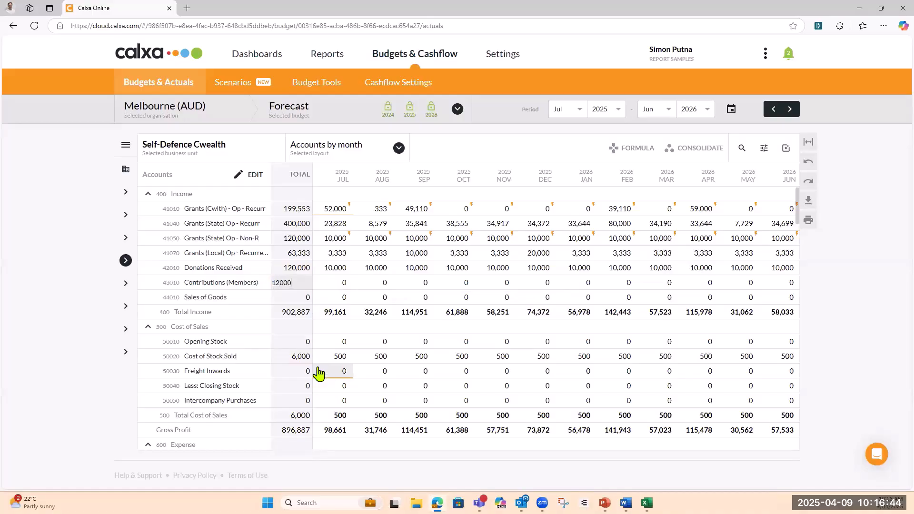
{"action": "key", "text": "Return"}
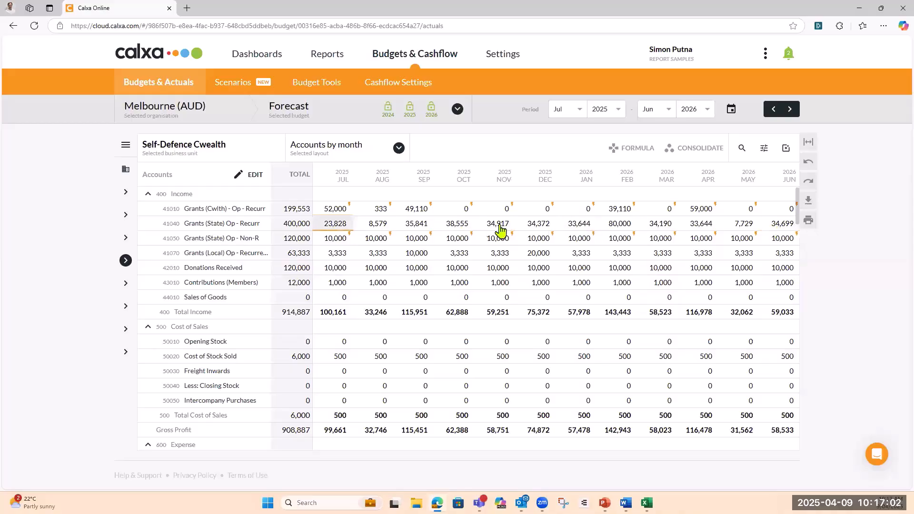
Try an annual total of 500,000 for account 41040, Grants (State) Op - Recurr, and undo the change.
{"action": "left_click", "coordinate": [288, 224]}
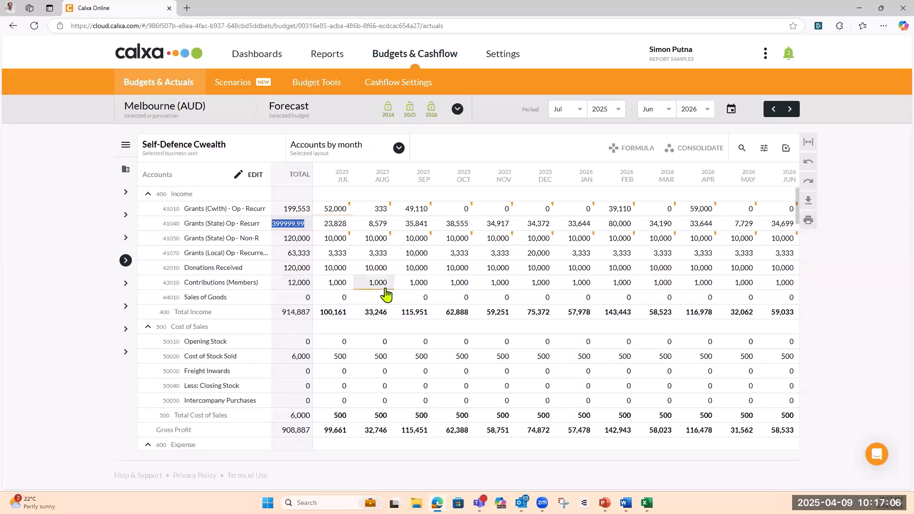
{"action": "type", "text": "500,000"}
{"action": "key", "text": "Return"}
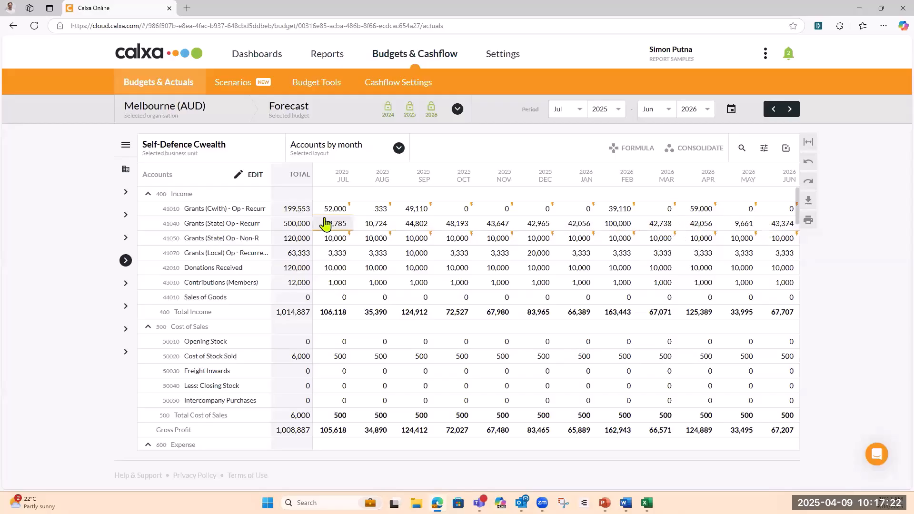
{"action": "left_click", "coordinate": [808, 165]}
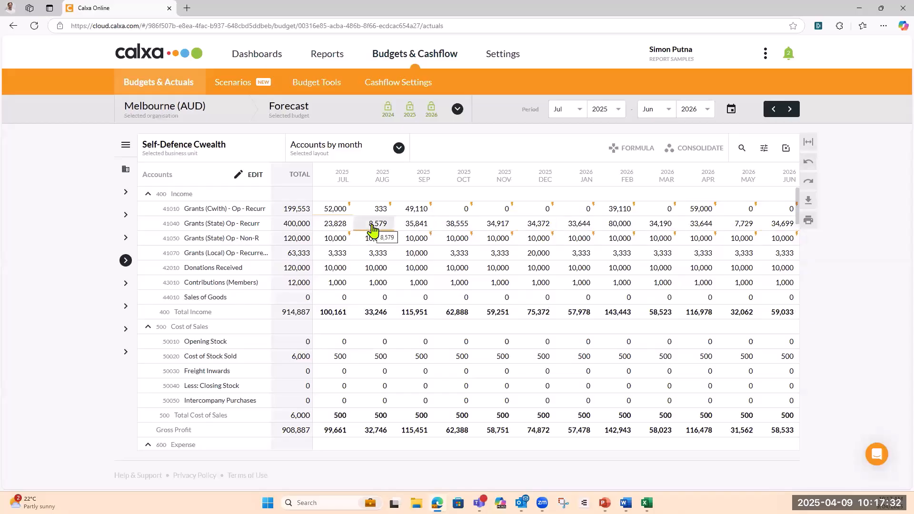
Reset the annual total for account 43010, Contributions (Members), to 0.
{"action": "left_click", "coordinate": [295, 282]}
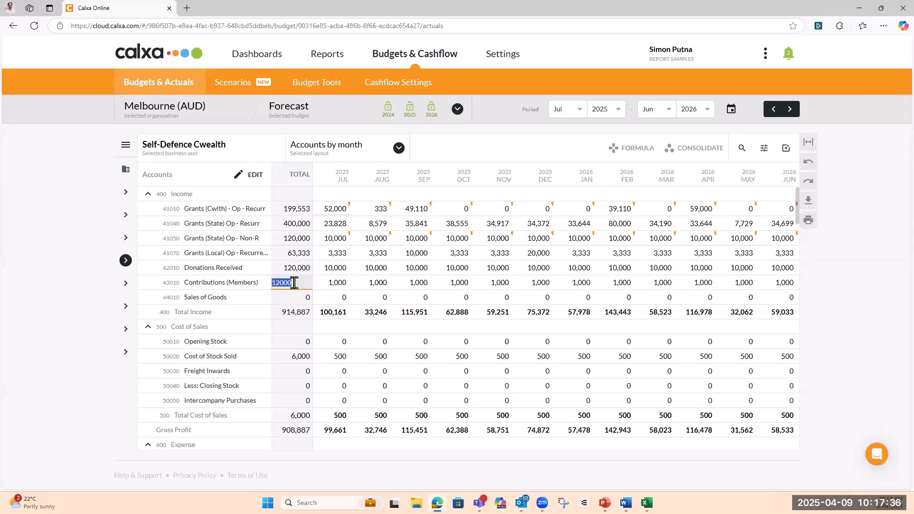
{"action": "type", "text": "0"}
{"action": "key", "text": "Return"}
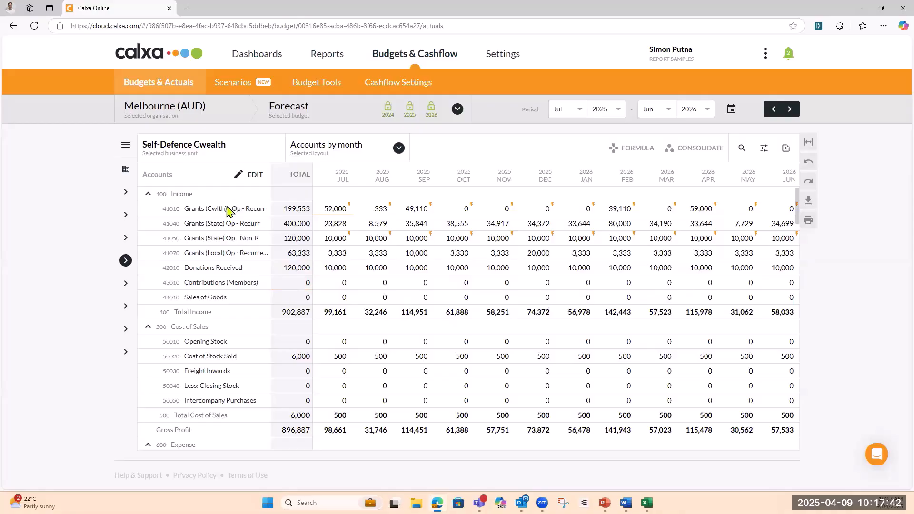
Change the budget view's account tree to Melbourne (AUD) Board Report and look over its regrouped accounts.
{"action": "scroll", "coordinate": [217, 373], "scroll_direction": "down", "scroll_amount": 4}
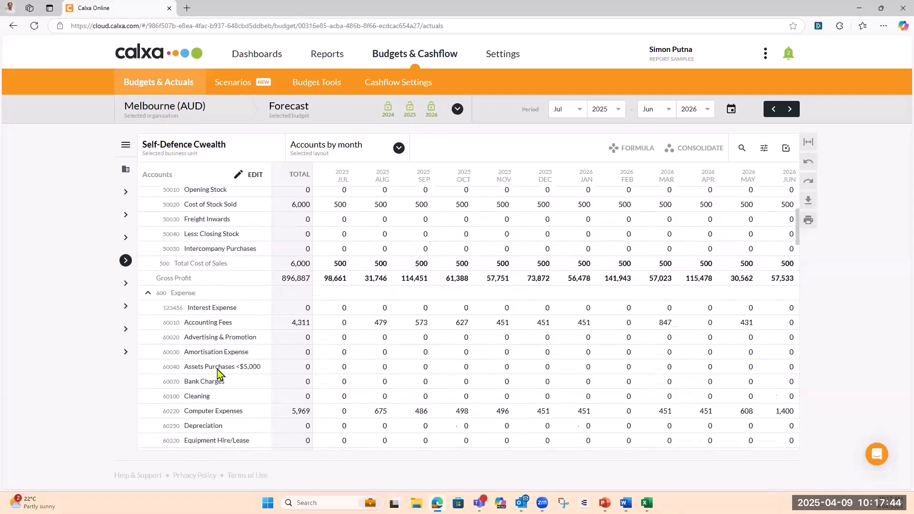
{"action": "scroll", "coordinate": [212, 332], "scroll_direction": "down", "scroll_amount": 4}
{"action": "scroll", "coordinate": [212, 332], "scroll_direction": "up", "scroll_amount": 10}
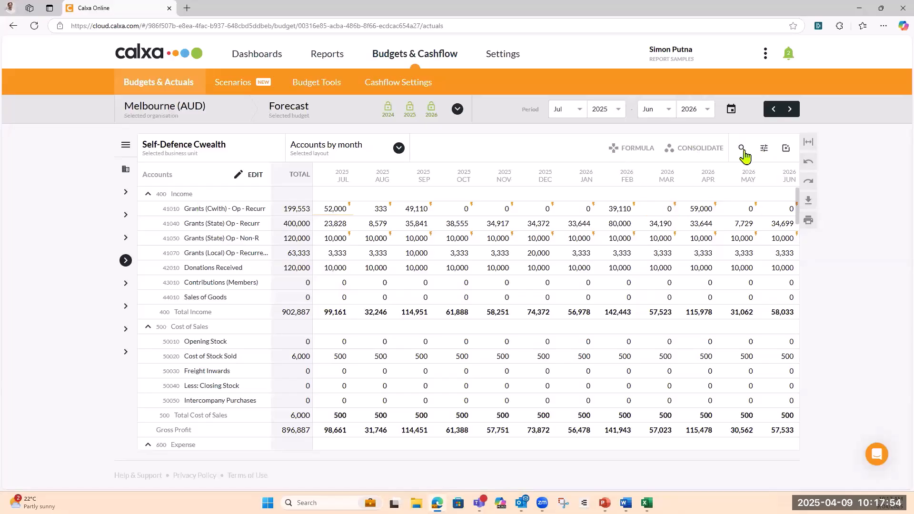
{"action": "left_click", "coordinate": [765, 150]}
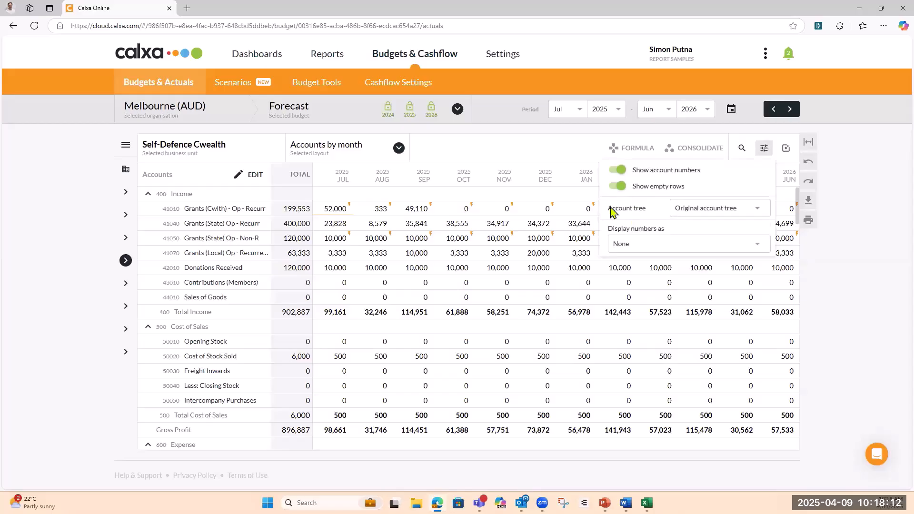
{"action": "left_click", "coordinate": [759, 212]}
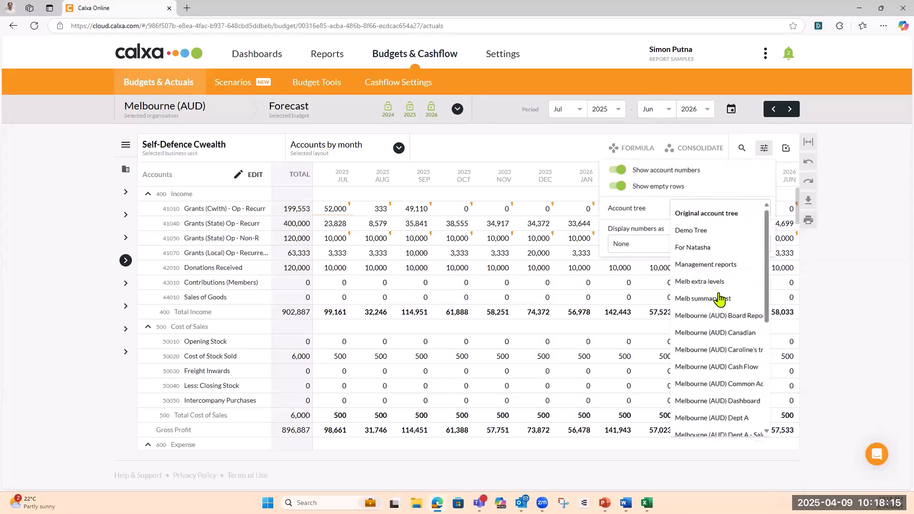
{"action": "left_click", "coordinate": [705, 317]}
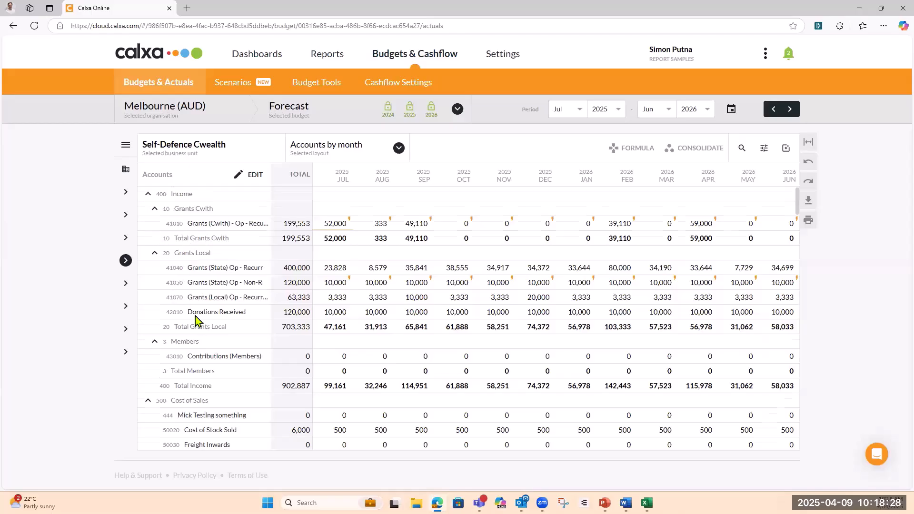
{"action": "scroll", "coordinate": [196, 320], "scroll_direction": "down", "scroll_amount": 3}
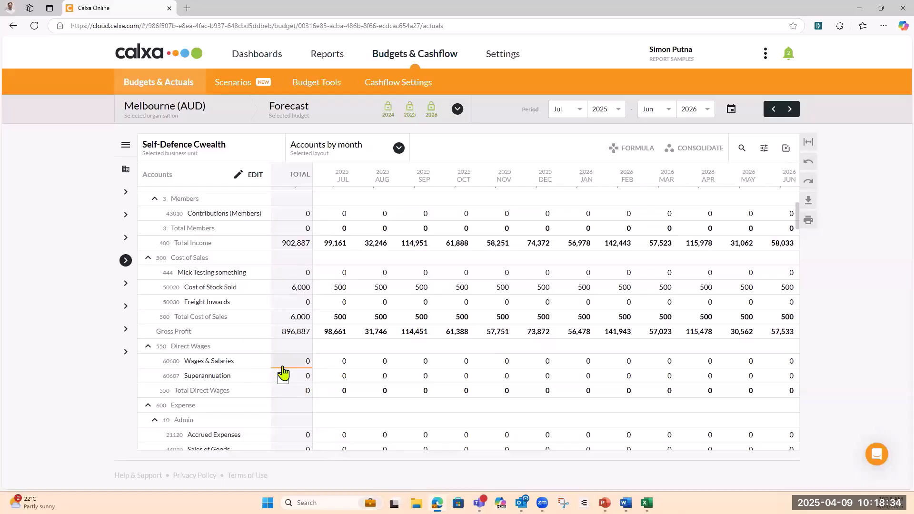
{"action": "scroll", "coordinate": [283, 373], "scroll_direction": "up", "scroll_amount": 3}
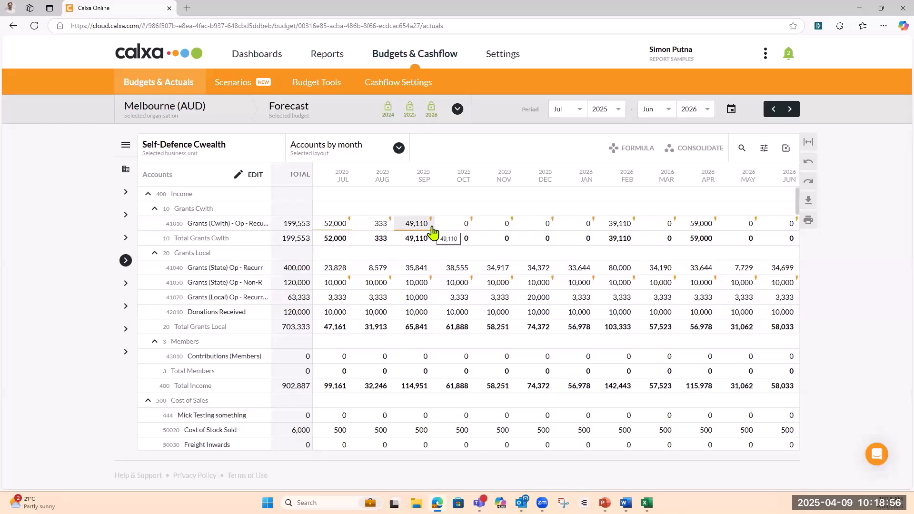
Start a formula for Superannuation in July 2025, using the Wages & Salaries account as its base.
{"action": "scroll", "coordinate": [434, 232], "scroll_direction": "down", "scroll_amount": 3}
{"action": "scroll", "coordinate": [389, 303], "scroll_direction": "down", "scroll_amount": 1}
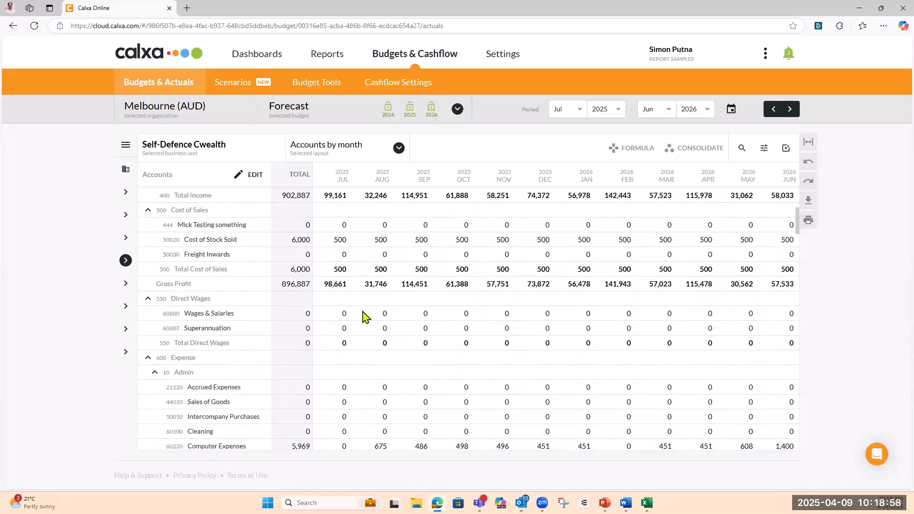
{"action": "left_click", "coordinate": [331, 329]}
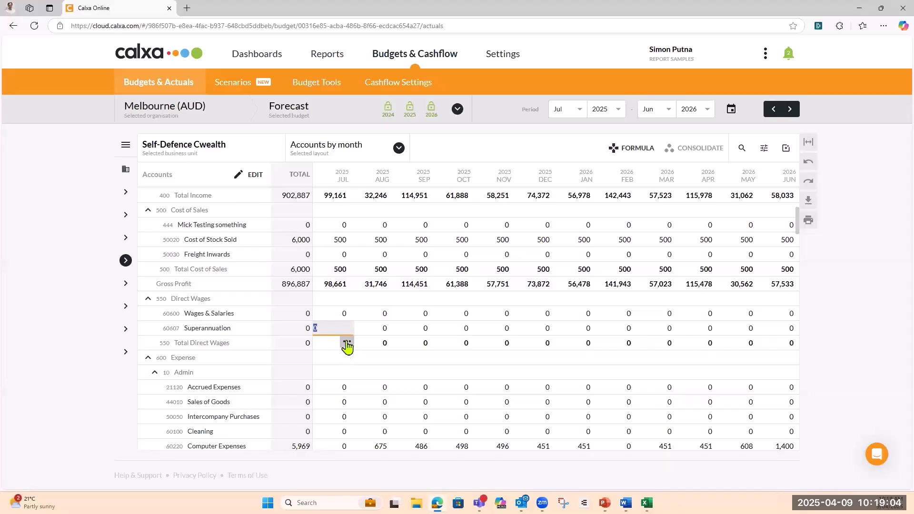
{"action": "left_click", "coordinate": [347, 344]}
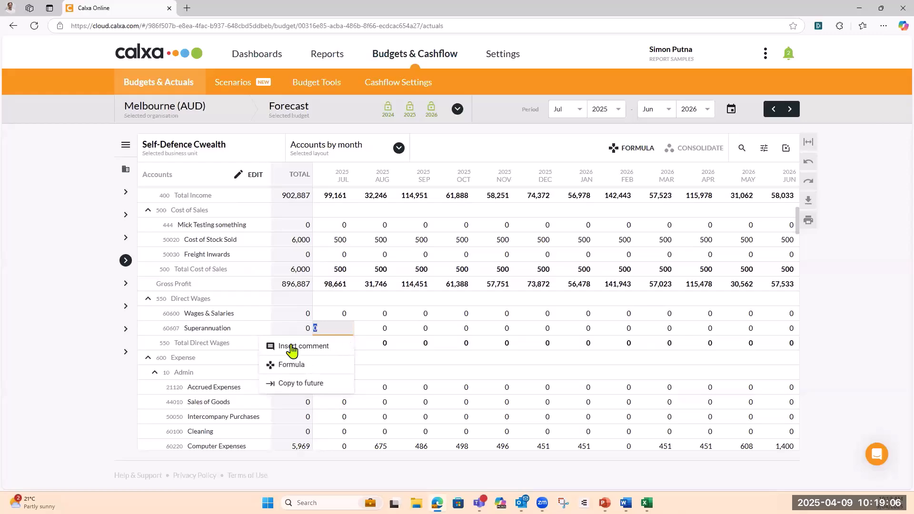
{"action": "left_click", "coordinate": [271, 371]}
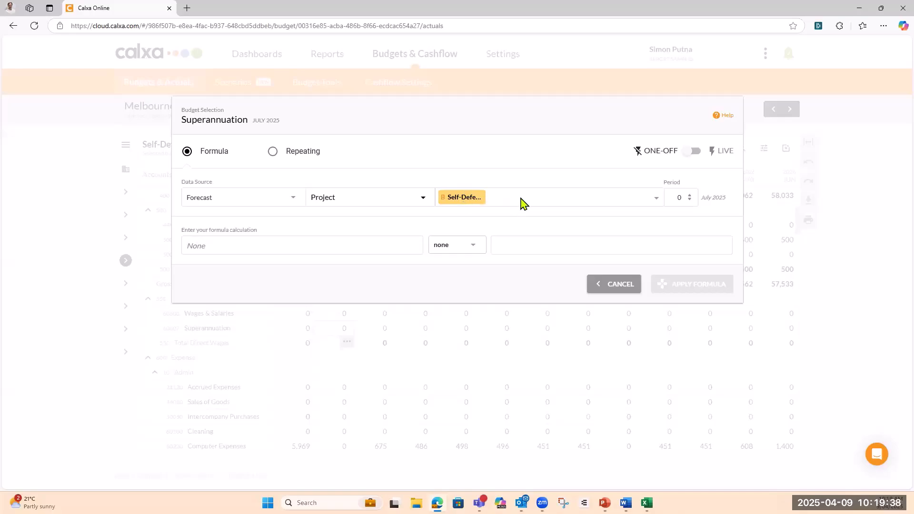
{"action": "left_click", "coordinate": [214, 245]}
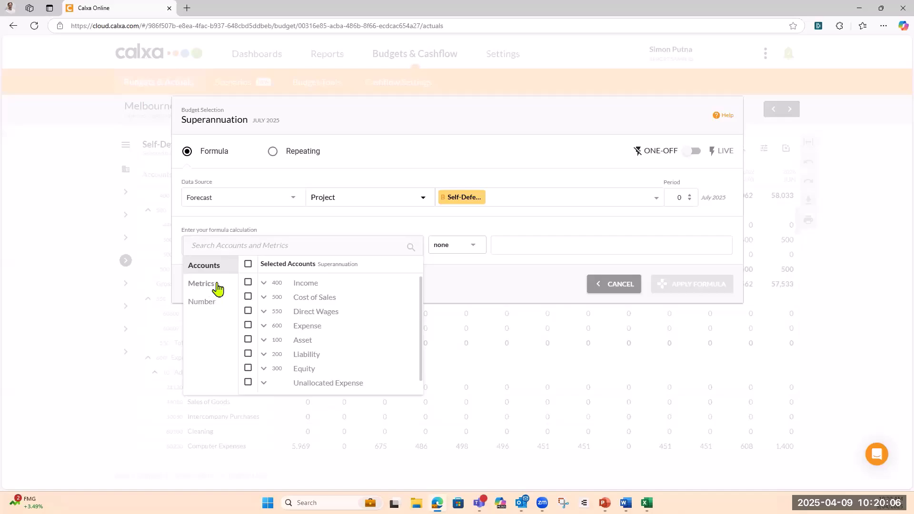
{"action": "left_click", "coordinate": [265, 313]}
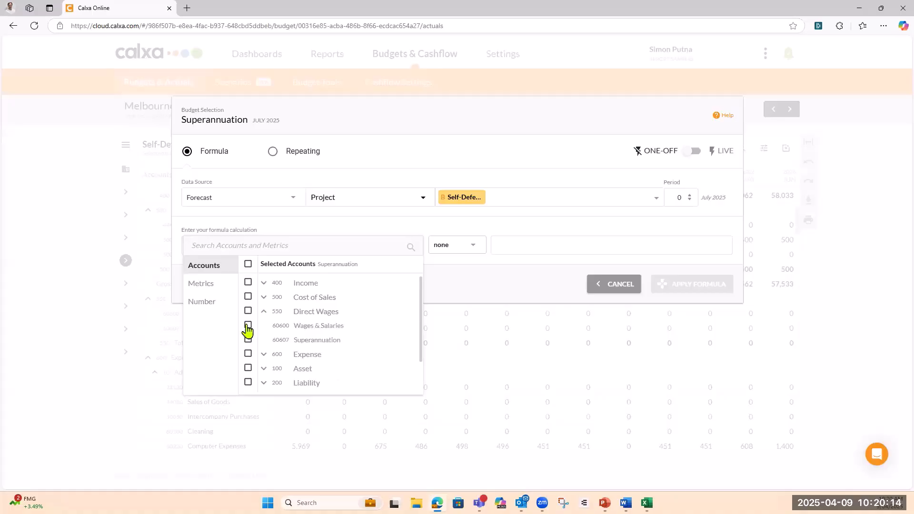
{"action": "left_click", "coordinate": [247, 326]}
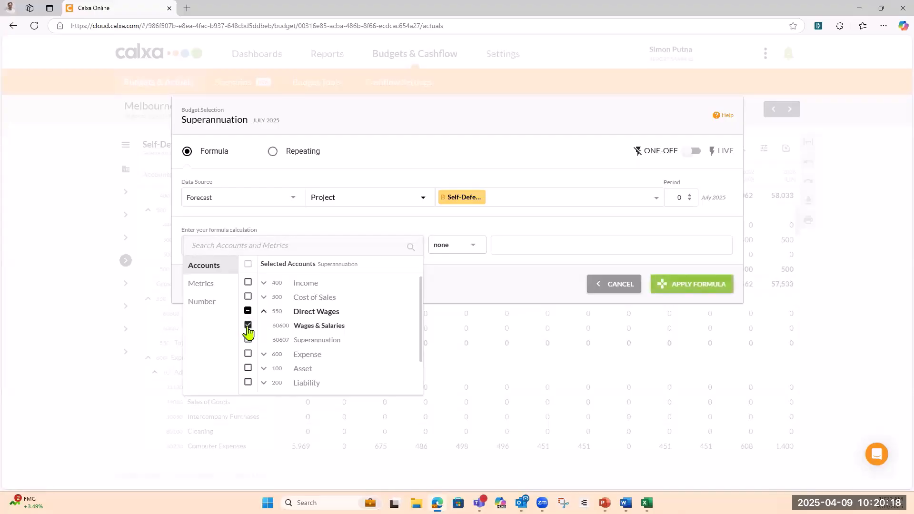
{"action": "left_click", "coordinate": [480, 289]}
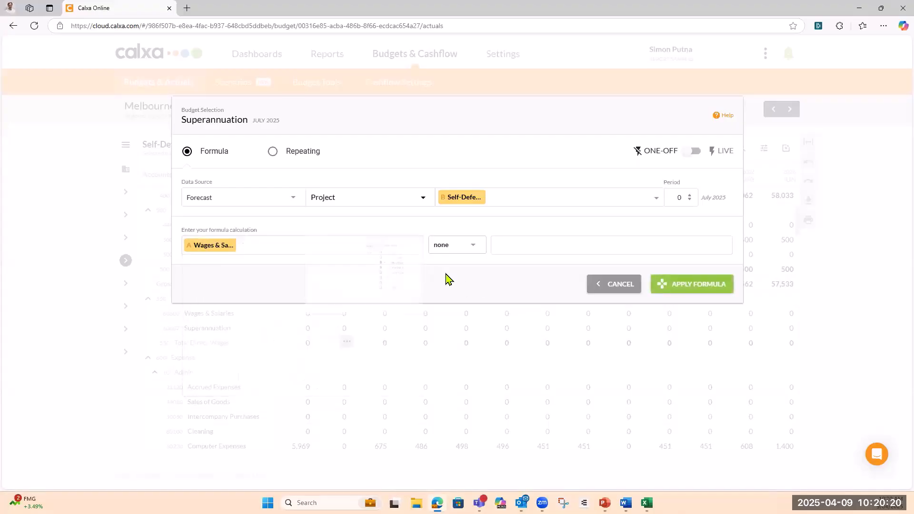
Multiply Wages & Salaries by 0.115 in the formula and make it live instead of one-off.
{"action": "left_click", "coordinate": [478, 247]}
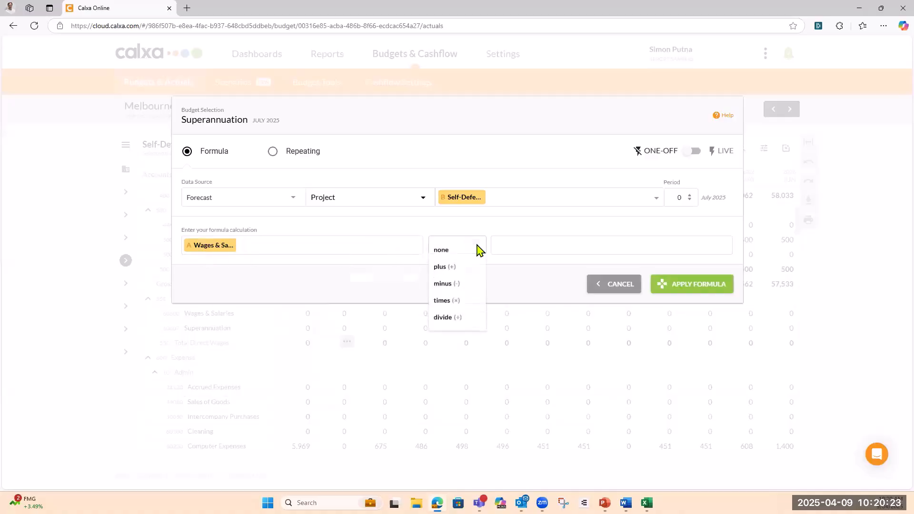
{"action": "left_click", "coordinate": [447, 302]}
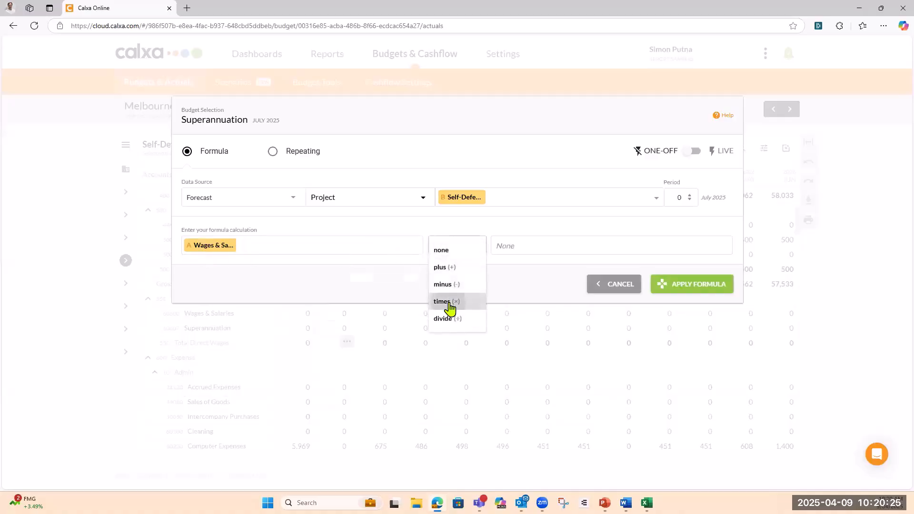
{"action": "left_click", "coordinate": [505, 251]}
{"action": "left_click", "coordinate": [515, 303]}
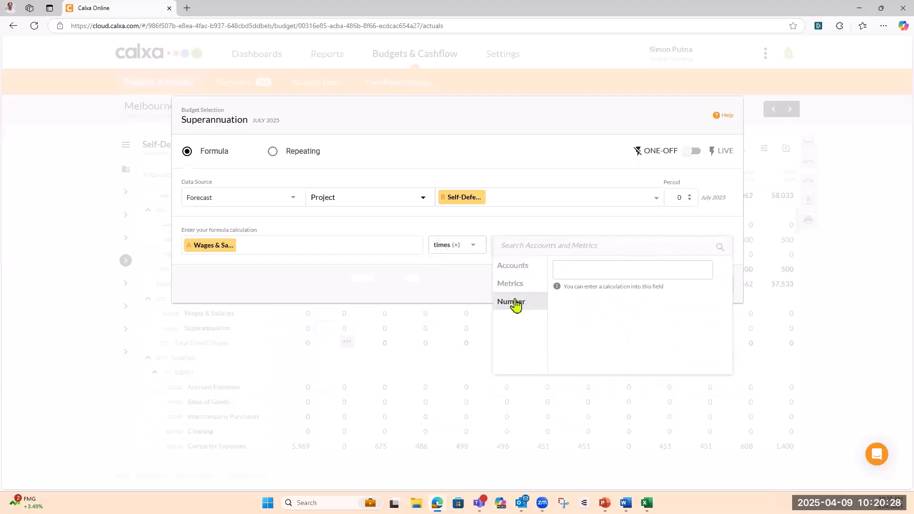
{"action": "left_click", "coordinate": [577, 269]}
{"action": "left_click", "coordinate": [456, 282]}
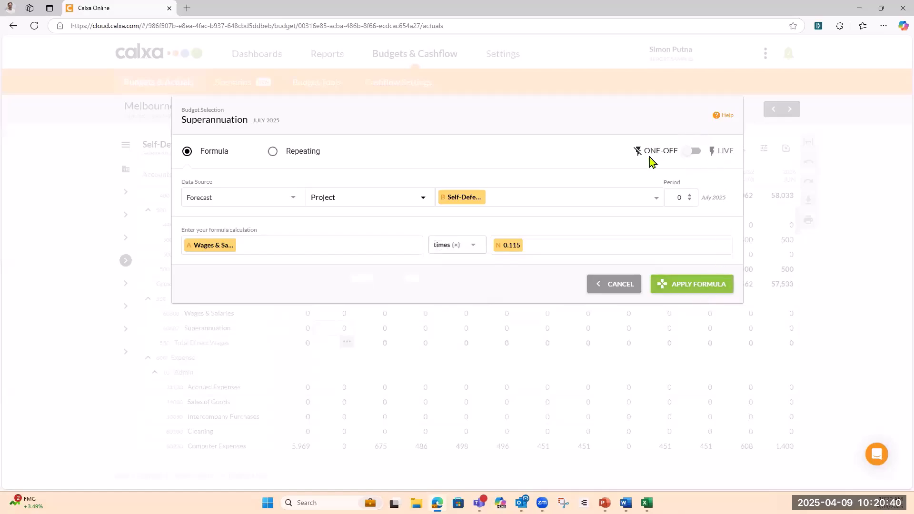
{"action": "left_click", "coordinate": [696, 152]}
Try shifting the formula's source period to earlier months and bring it back to the current month.
{"action": "left_click", "coordinate": [689, 201]}
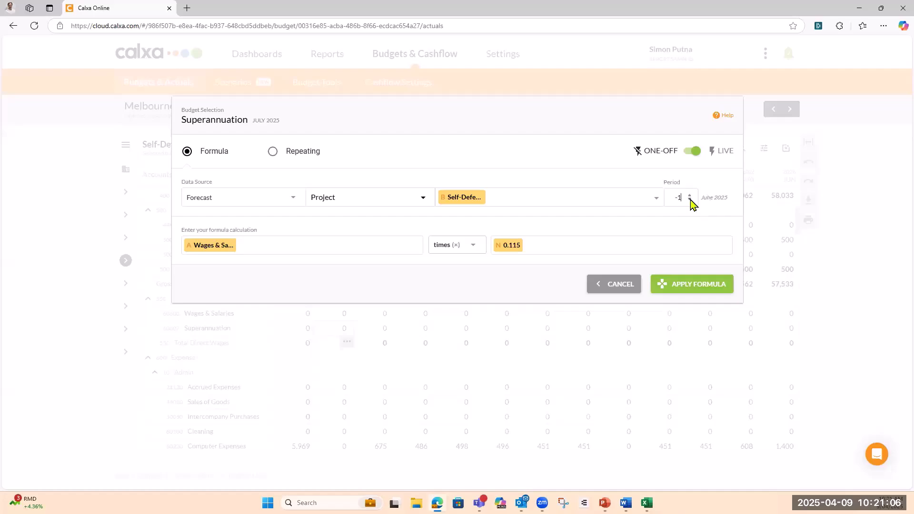
{"action": "left_click", "coordinate": [690, 200]}
{"action": "left_click", "coordinate": [690, 201]}
{"action": "left_click", "coordinate": [690, 201]}
{"action": "left_click", "coordinate": [689, 200]}
{"action": "left_click", "coordinate": [689, 200]}
{"action": "left_click", "coordinate": [690, 200]}
{"action": "left_click", "coordinate": [691, 196]}
{"action": "left_click", "coordinate": [691, 196]}
{"action": "left_click", "coordinate": [690, 196]}
{"action": "left_click", "coordinate": [691, 196]}
{"action": "left_click", "coordinate": [691, 196]}
{"action": "left_click", "coordinate": [691, 196]}
{"action": "left_click", "coordinate": [691, 197]}
{"action": "left_click", "coordinate": [691, 196]}
Apply the live formula to Superannuation in July 2025 and copy it to the future months.
{"action": "left_click", "coordinate": [693, 286]}
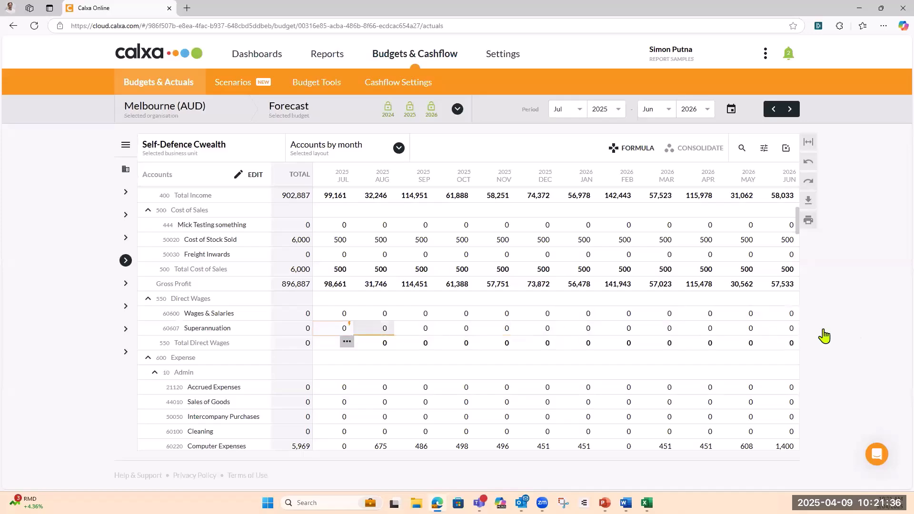
{"action": "left_click", "coordinate": [347, 343]}
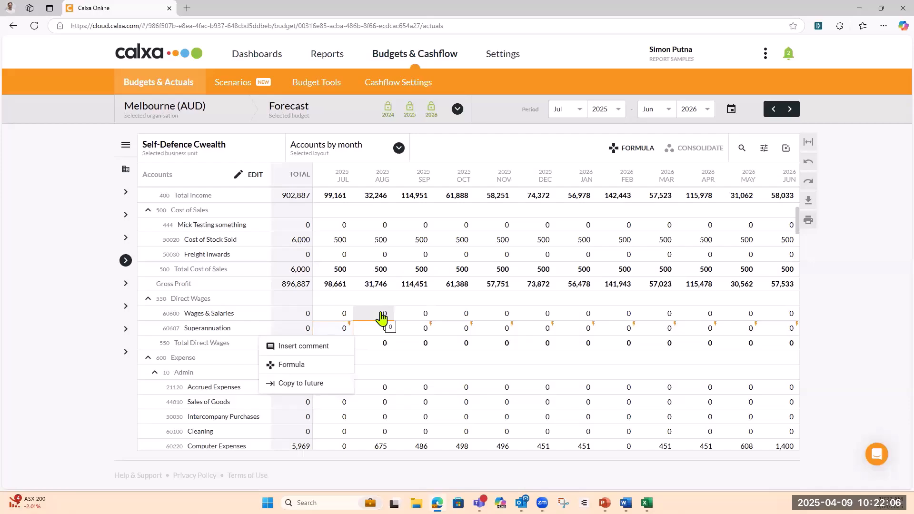
Enter 10,000 for Wages & Salaries in August 2025 to test the Superannuation formula.
{"action": "left_click", "coordinate": [382, 314]}
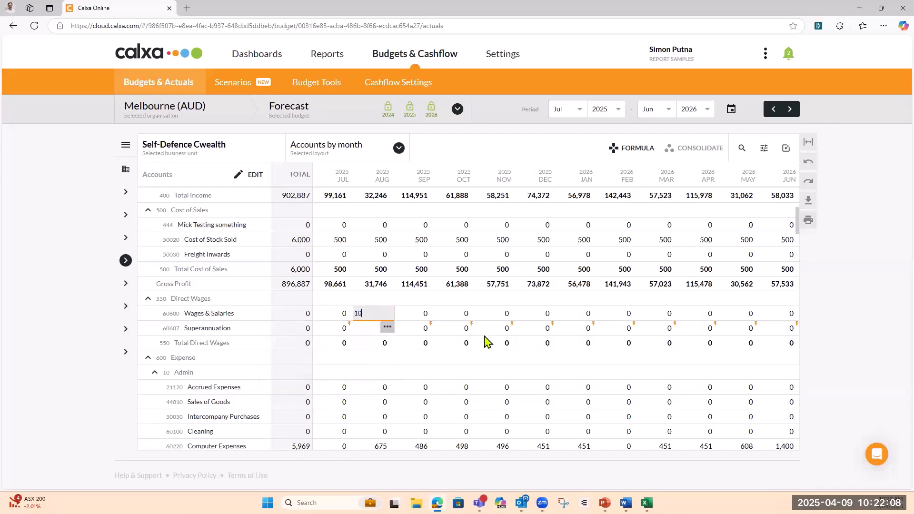
{"action": "key", "text": "Tab"}
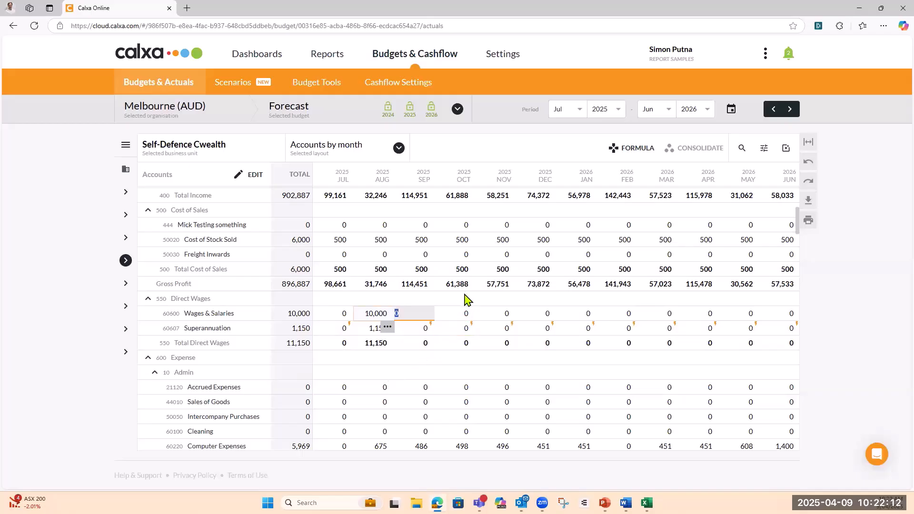
{"action": "left_click", "coordinate": [460, 255]}
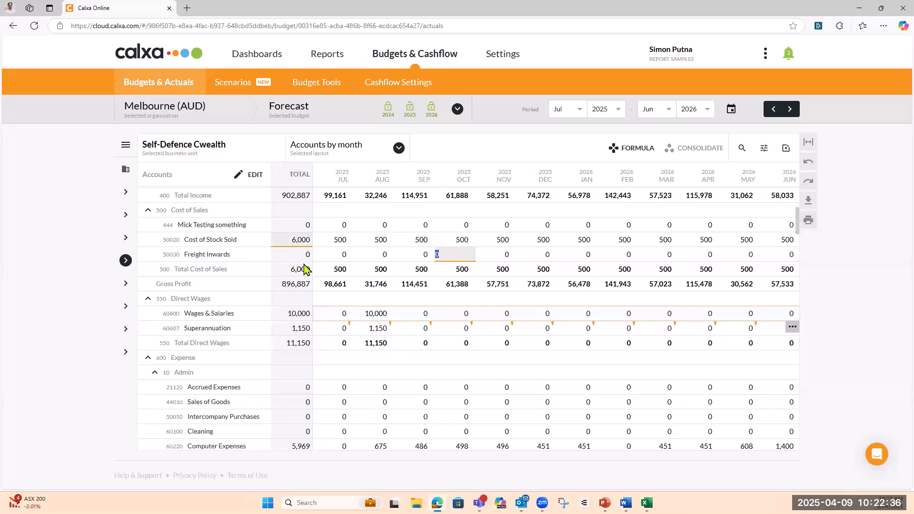
Apply a repeating amount of 10000 every week from 1st Jul 2025 to Wages & Salaries for July 2025 to June 2026.
{"action": "left_click", "coordinate": [614, 152]}
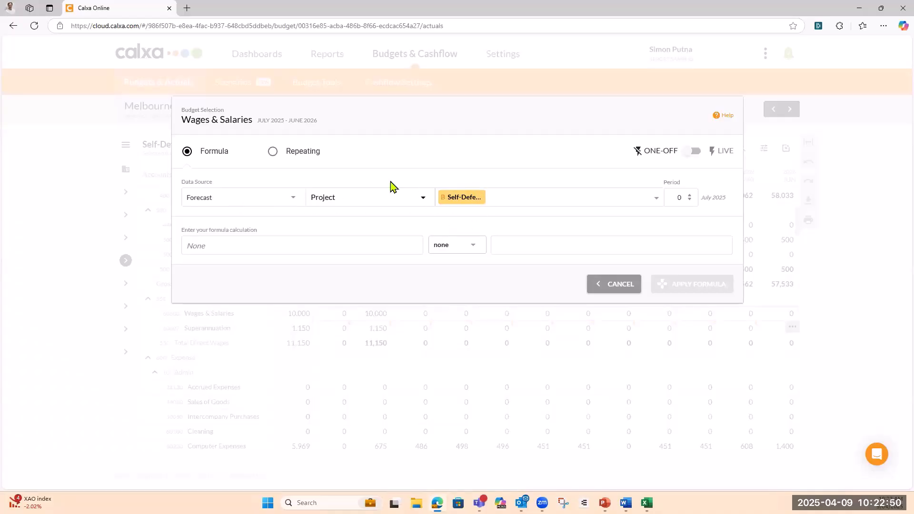
{"action": "left_click", "coordinate": [272, 152]}
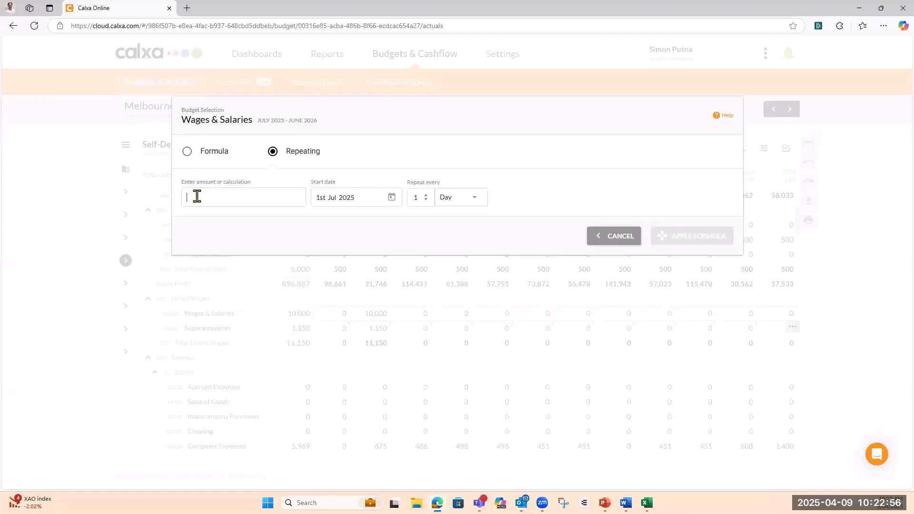
{"action": "type", "text": "10000"}
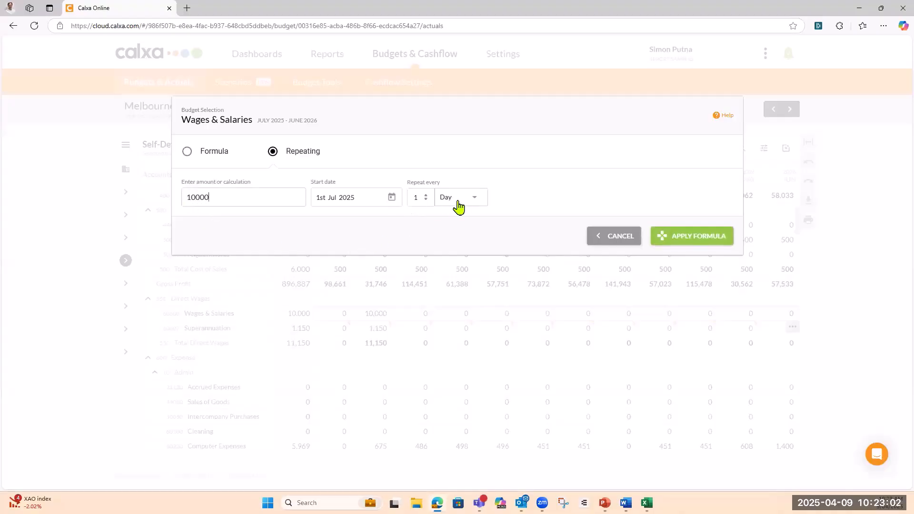
{"action": "left_click", "coordinate": [475, 202]}
{"action": "left_click", "coordinate": [456, 223]}
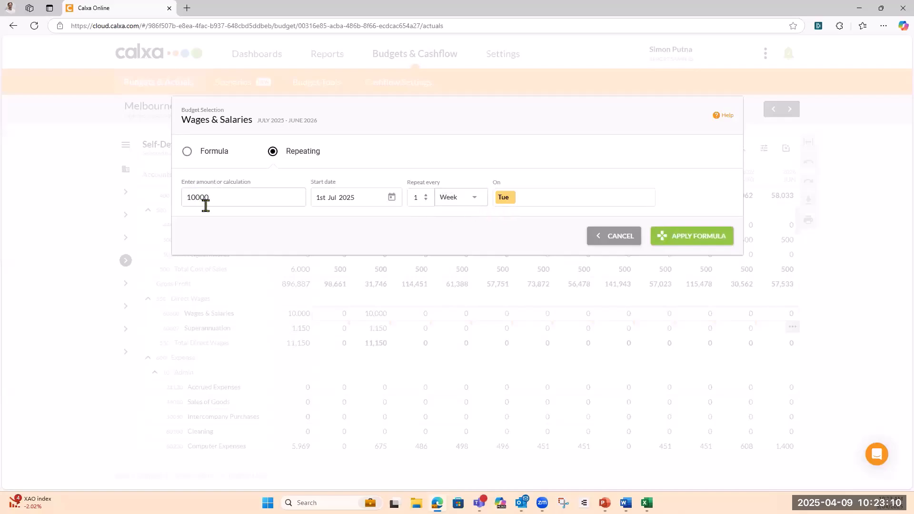
{"action": "left_click", "coordinate": [707, 242]}
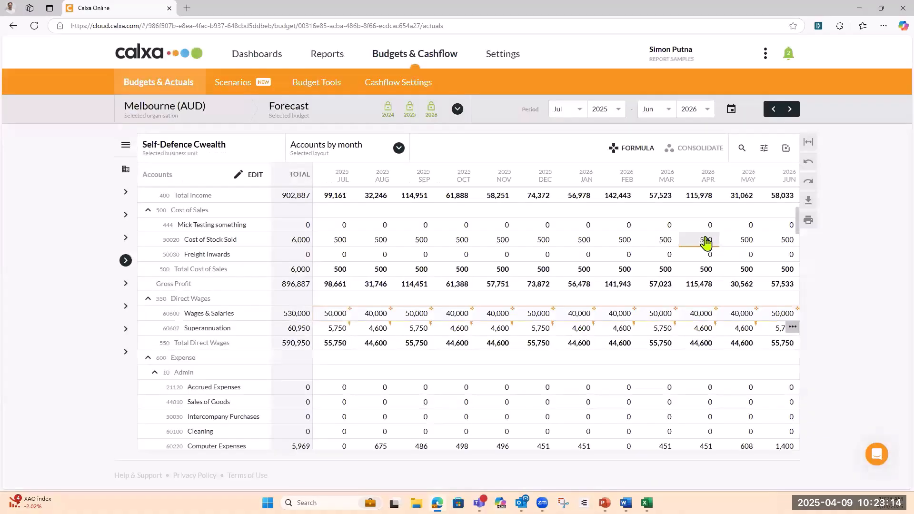
Examine the monthly Wages & Salaries amounts and the Superannuation calculated from them.
{"action": "left_click", "coordinate": [339, 315]}
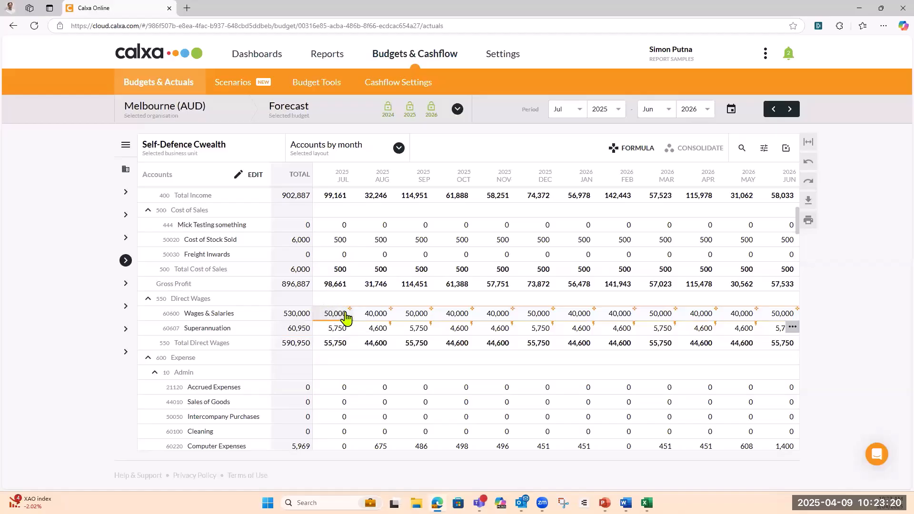
{"action": "left_click", "coordinate": [366, 315]}
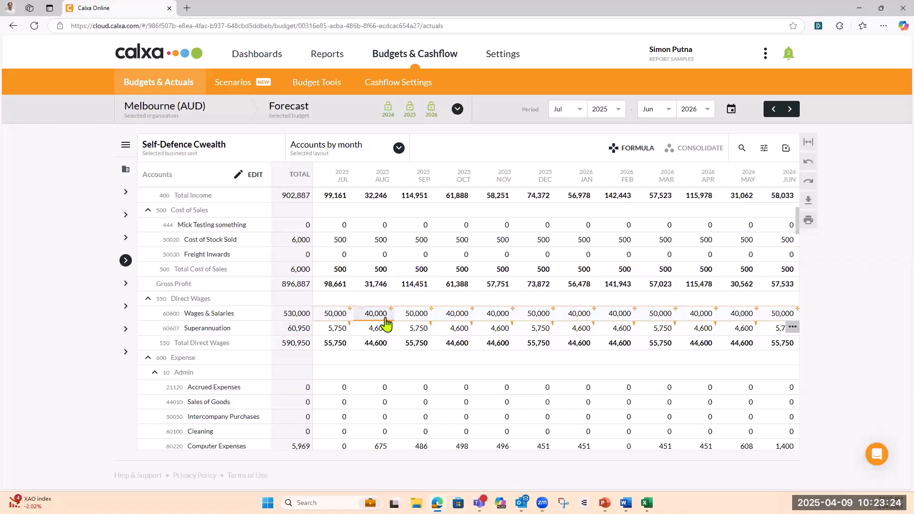
{"action": "left_click", "coordinate": [337, 330]}
{"action": "left_click", "coordinate": [377, 330]}
{"action": "left_click", "coordinate": [457, 330]}
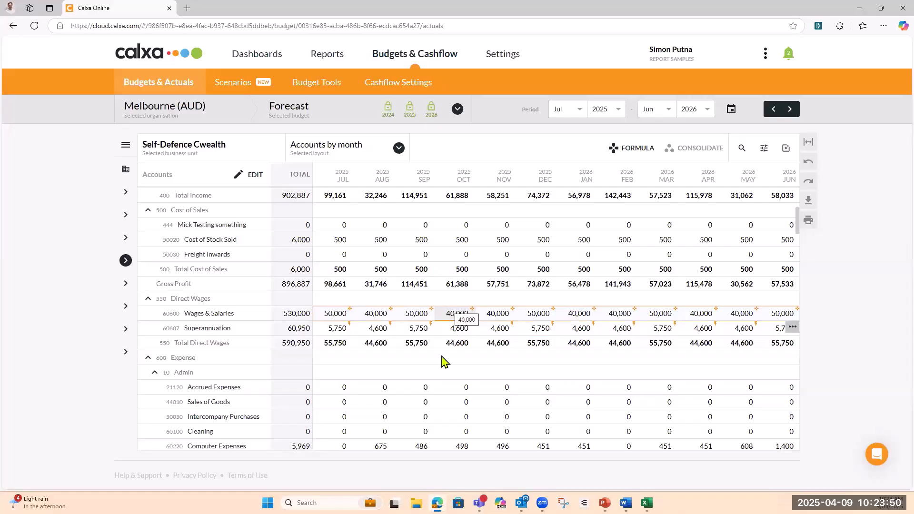
Inspect the formula behind the September 2025 amount of account 41010, Grants (Cwlth) - Op - Recurr, and close it.
{"action": "scroll", "coordinate": [399, 339], "scroll_direction": "up", "scroll_amount": 4}
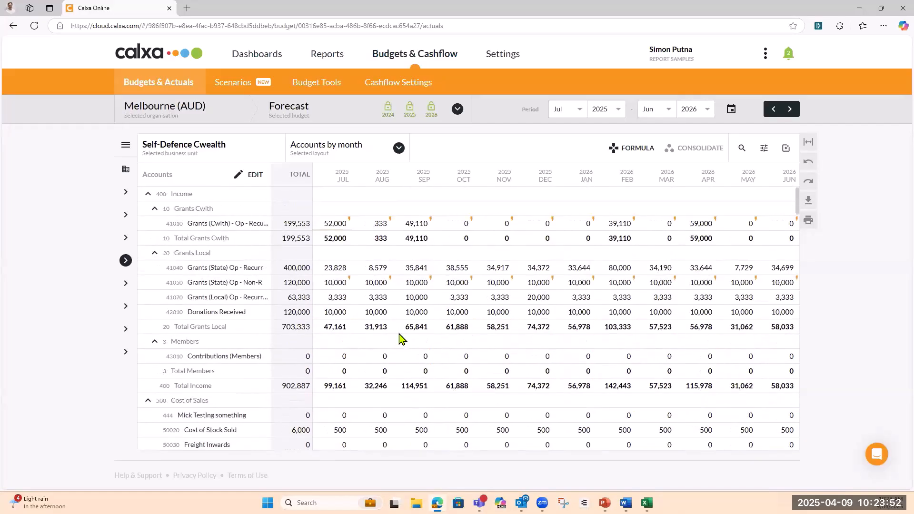
{"action": "left_click", "coordinate": [411, 227]}
{"action": "left_click", "coordinate": [427, 238]}
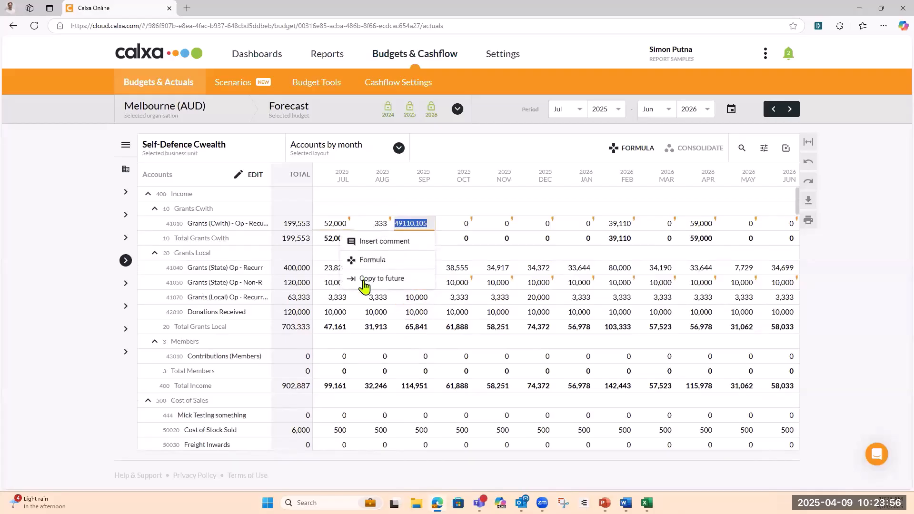
{"action": "left_click", "coordinate": [366, 262]}
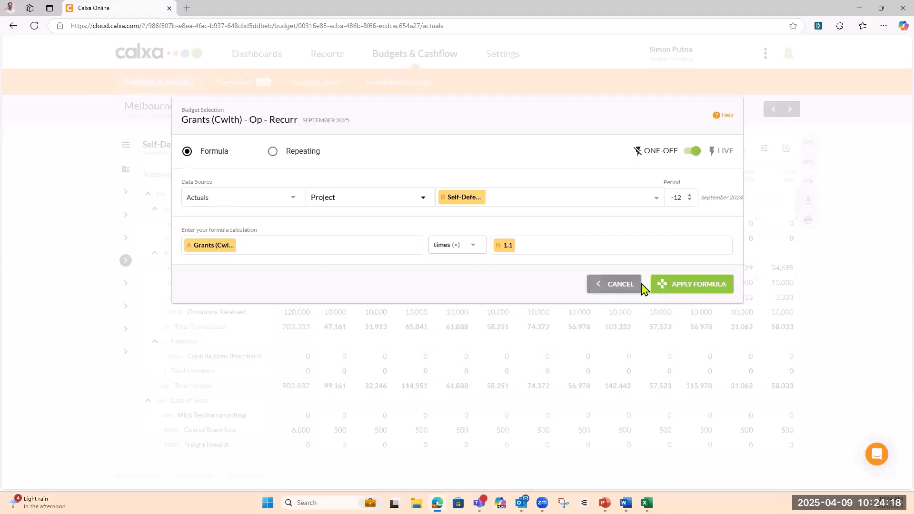
{"action": "left_click", "coordinate": [626, 285]}
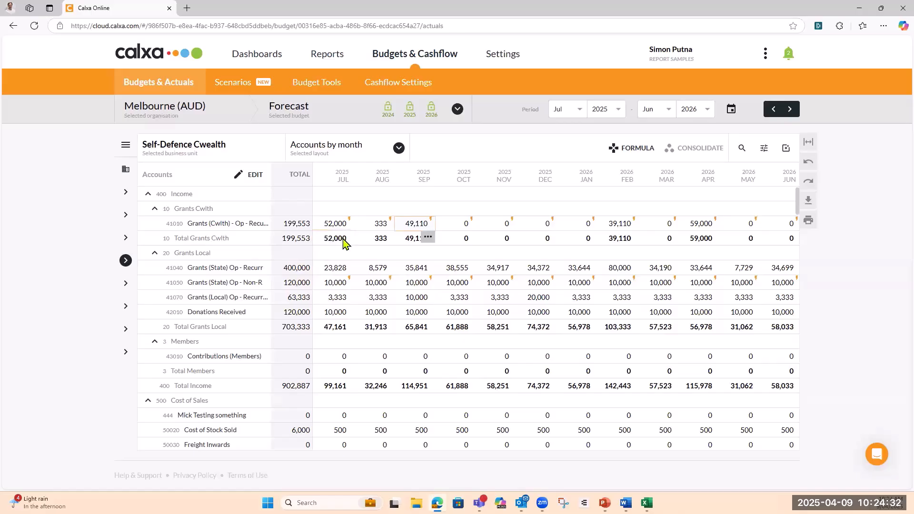
Add the comment "Com" to the September 2025 amount of account 41010, Grants (Cwlth) - Op - Recurr, and save it.
{"action": "mouse_move", "coordinate": [336, 229]}
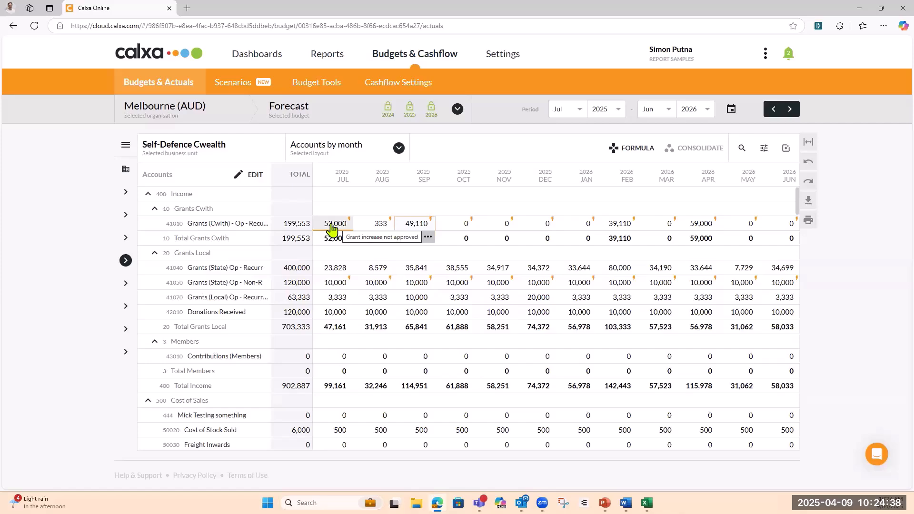
{"action": "left_click", "coordinate": [428, 238]}
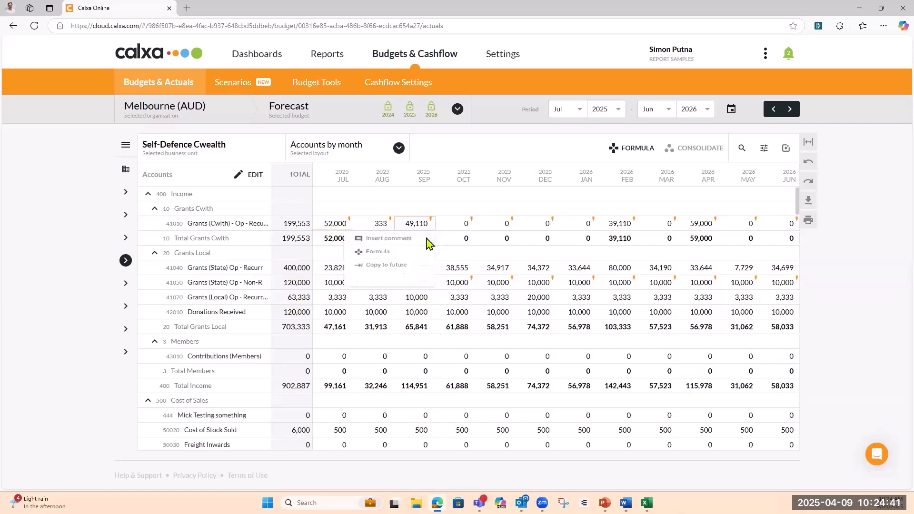
{"action": "left_click", "coordinate": [374, 245]}
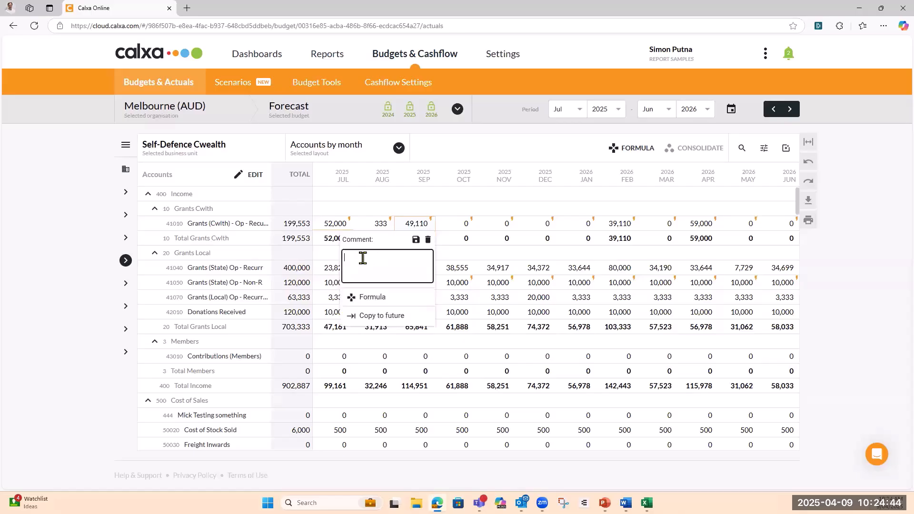
{"action": "type", "text": "Com"}
{"action": "left_click", "coordinate": [416, 240]}
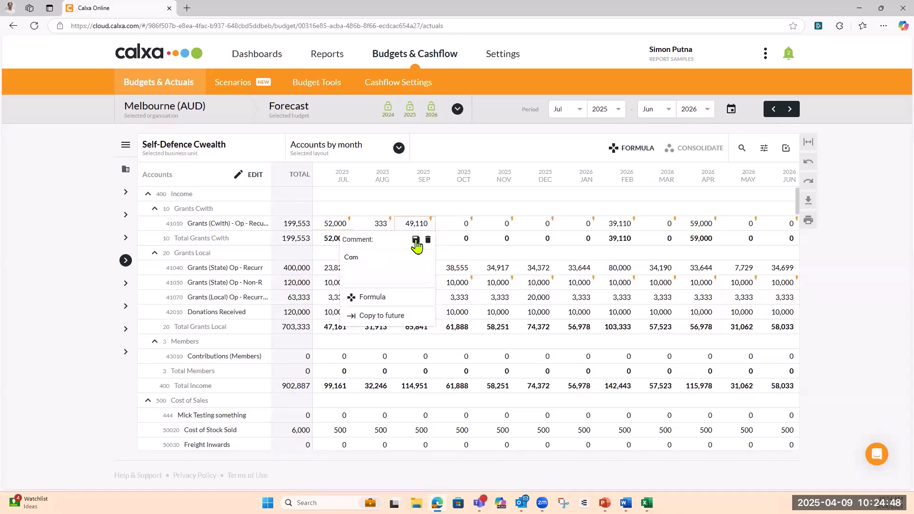
{"action": "left_click", "coordinate": [495, 272]}
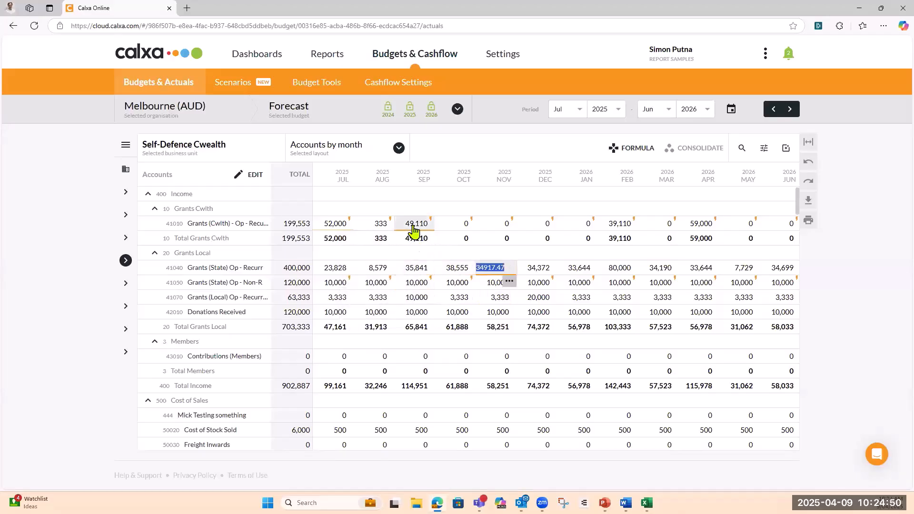
Produce the P&L with Projected Total (Multi-Period) report from the Self-Defence Cwealth Forecast, including a pass through the report template list.
{"action": "mouse_move", "coordinate": [414, 228]}
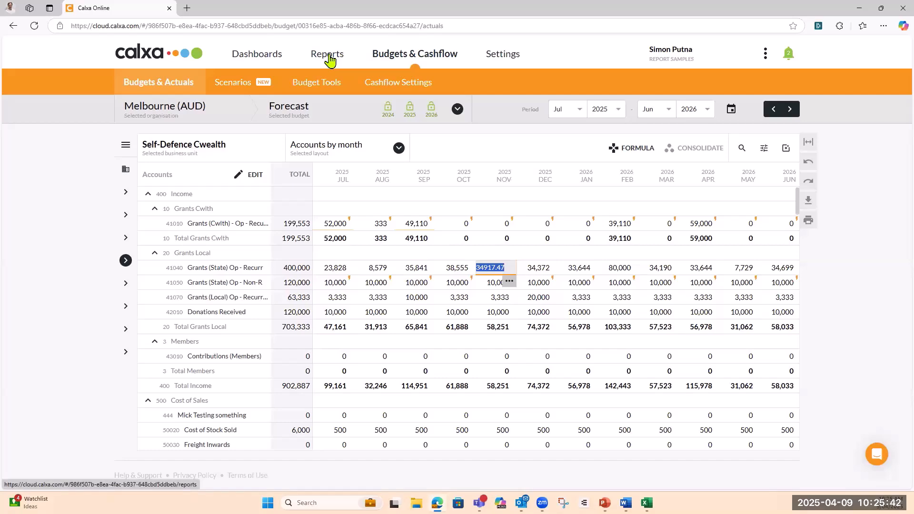
{"action": "left_click", "coordinate": [808, 223]}
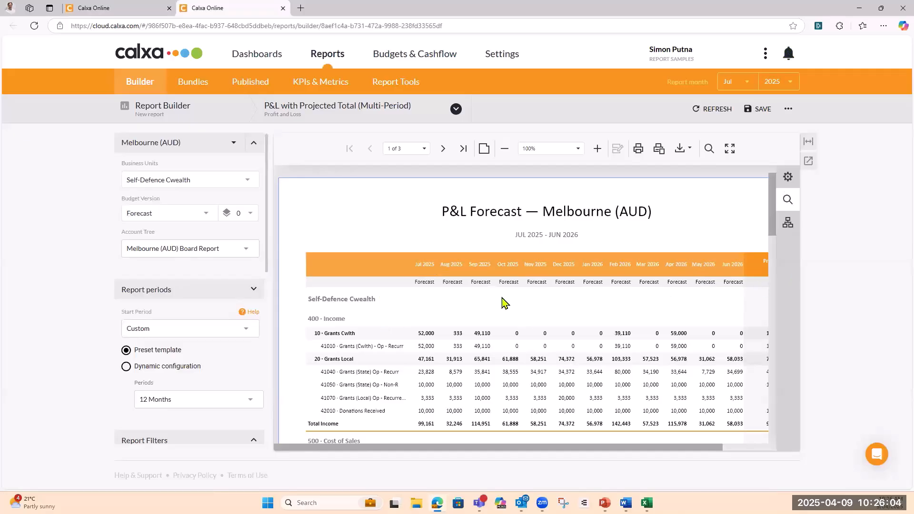
{"action": "left_click", "coordinate": [456, 109]}
{"action": "left_click", "coordinate": [437, 135]}
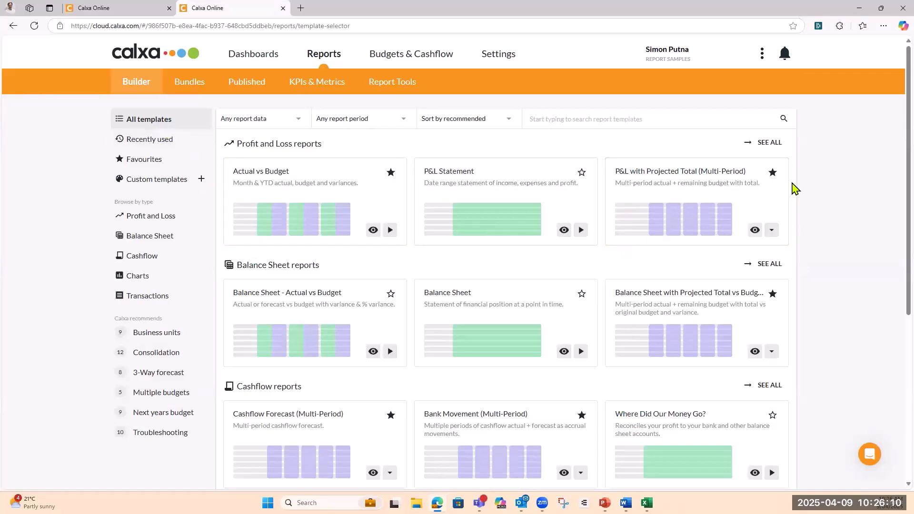
{"action": "left_click", "coordinate": [683, 212]}
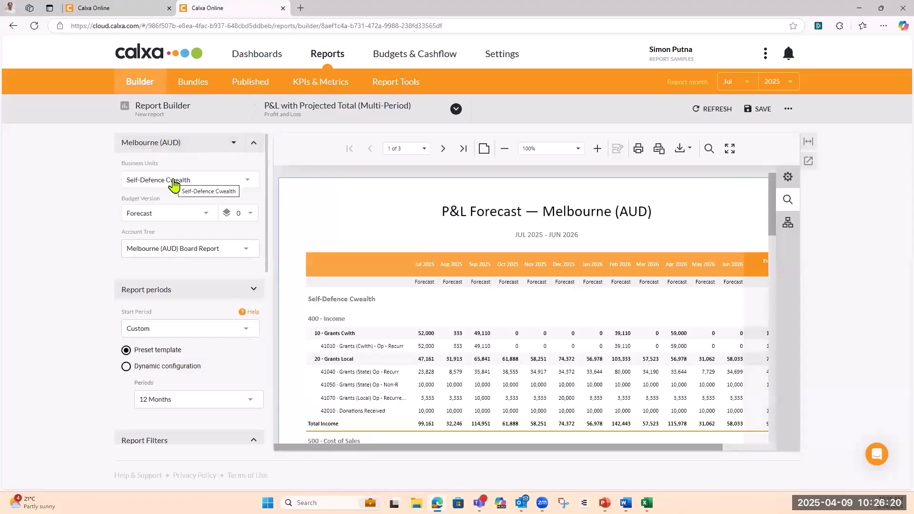
Set the P&L report to the All Active Projects business unit with start period Start Next Financial Year, and refresh it.
{"action": "left_click", "coordinate": [250, 185]}
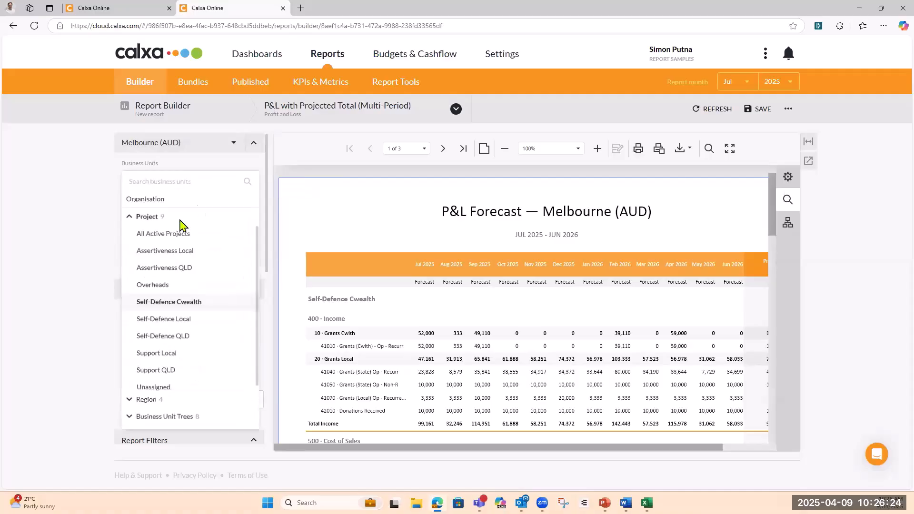
{"action": "left_click", "coordinate": [155, 238]}
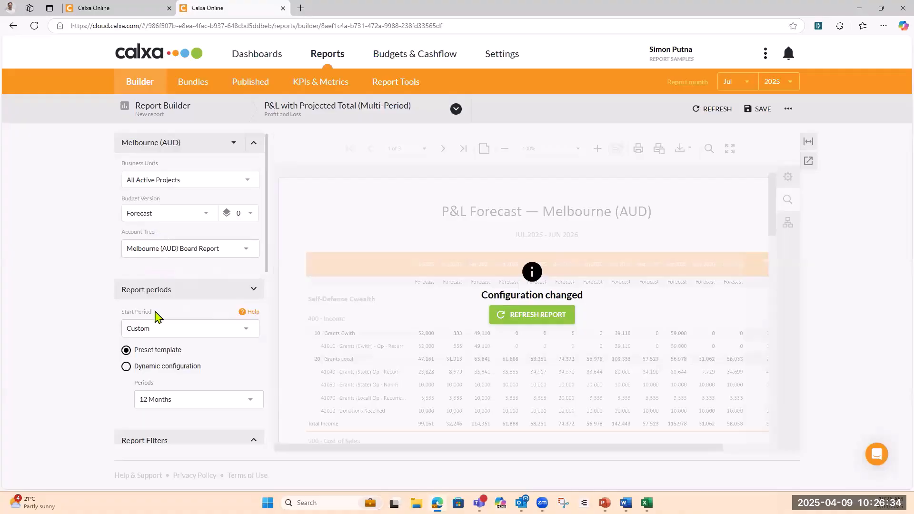
{"action": "scroll", "coordinate": [157, 286], "scroll_direction": "down", "scroll_amount": 2}
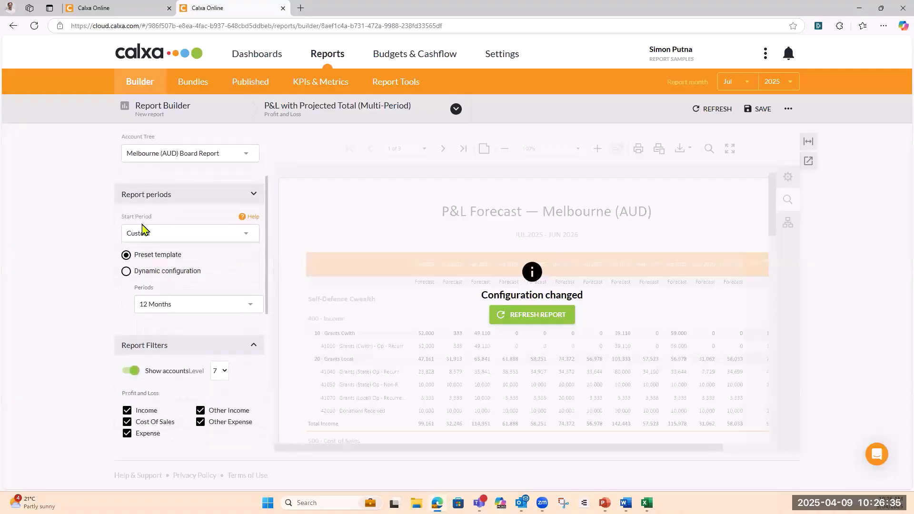
{"action": "left_click", "coordinate": [251, 236]}
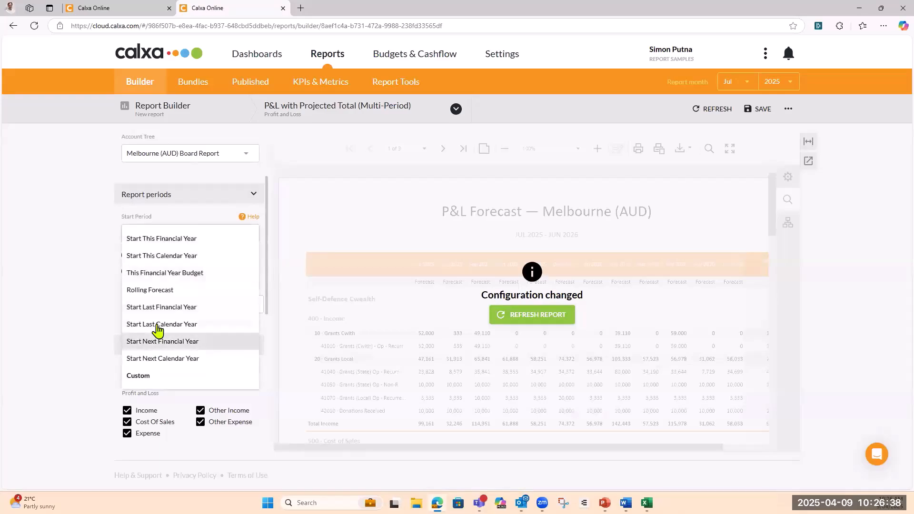
{"action": "left_click", "coordinate": [178, 343]}
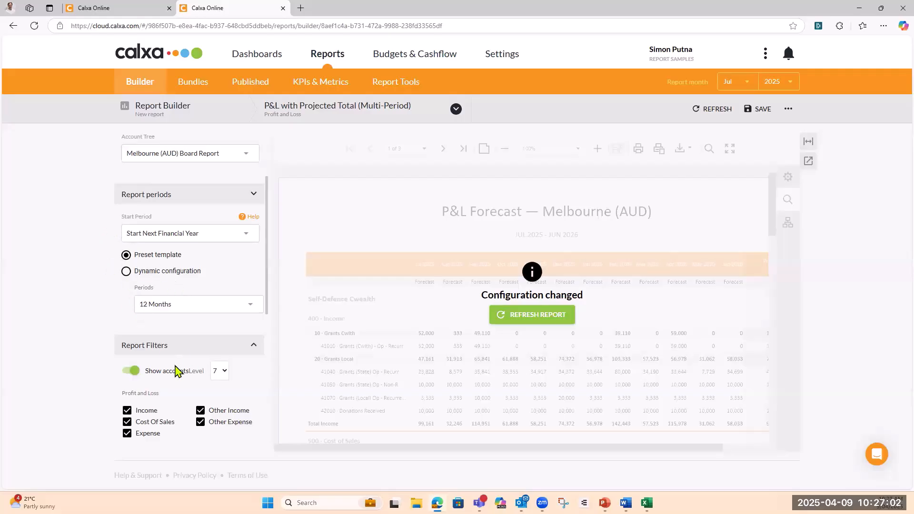
{"action": "scroll", "coordinate": [175, 371], "scroll_direction": "down", "scroll_amount": 6}
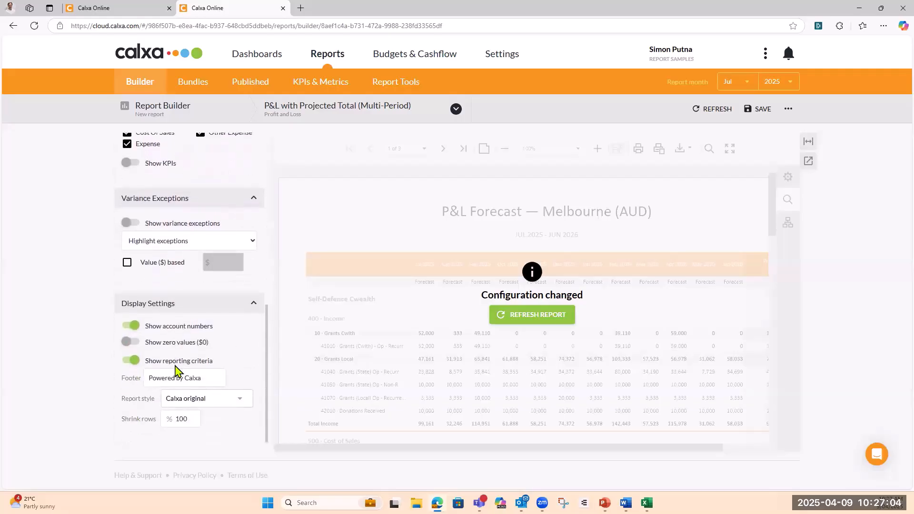
{"action": "scroll", "coordinate": [175, 370], "scroll_direction": "up", "scroll_amount": 8}
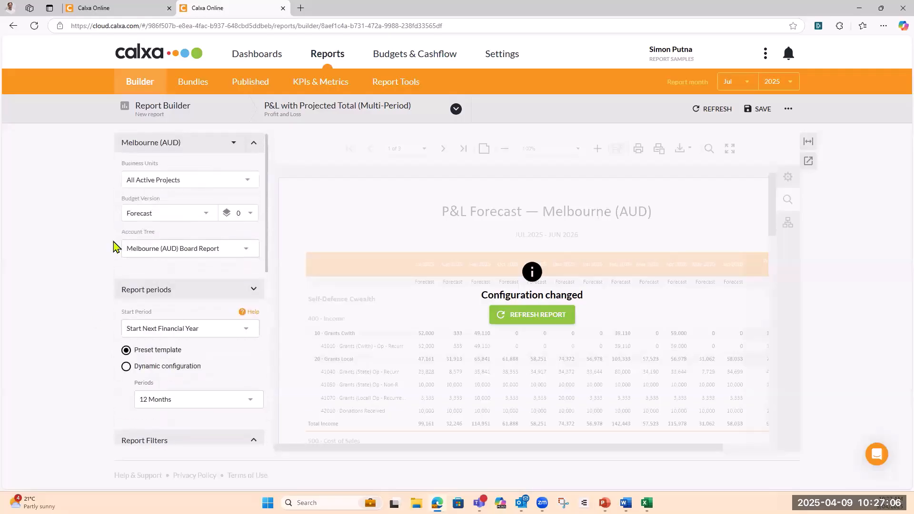
{"action": "left_click", "coordinate": [564, 316]}
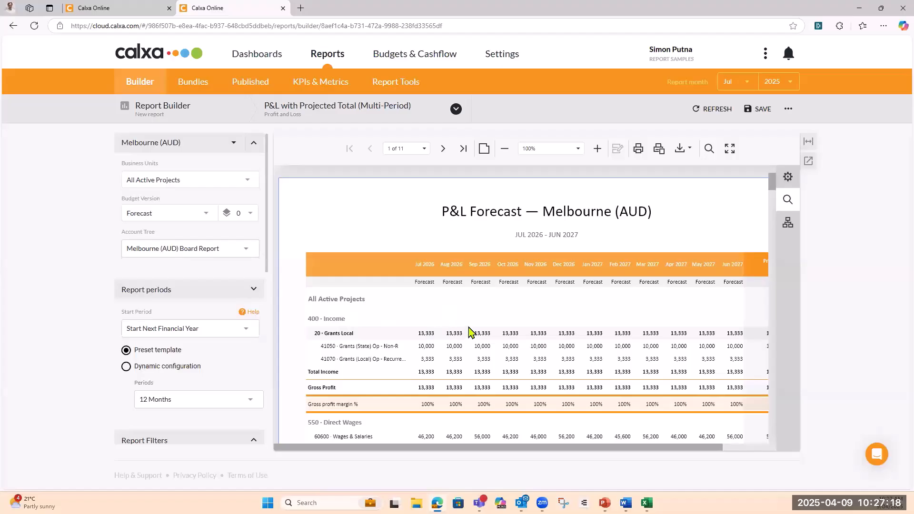
Examine the refreshed P&L forecast report, from the All Active Projects summary through the individual project pages.
{"action": "scroll", "coordinate": [468, 321], "scroll_direction": "down", "scroll_amount": 1}
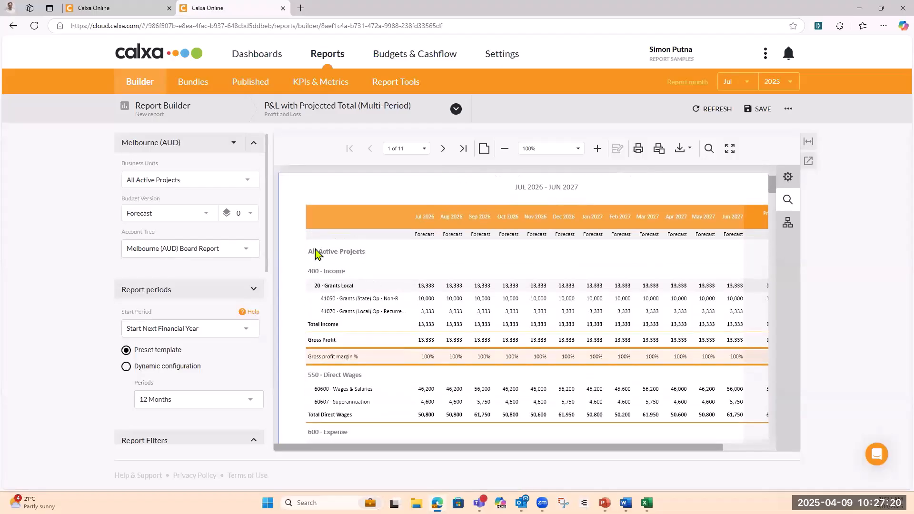
{"action": "scroll", "coordinate": [453, 271], "scroll_direction": "down", "scroll_amount": 10}
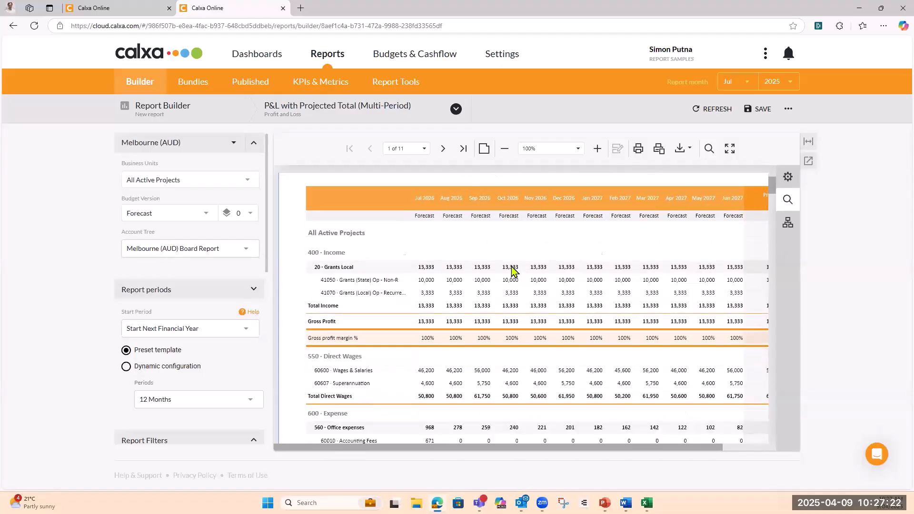
{"action": "scroll", "coordinate": [514, 271], "scroll_direction": "down", "scroll_amount": 6}
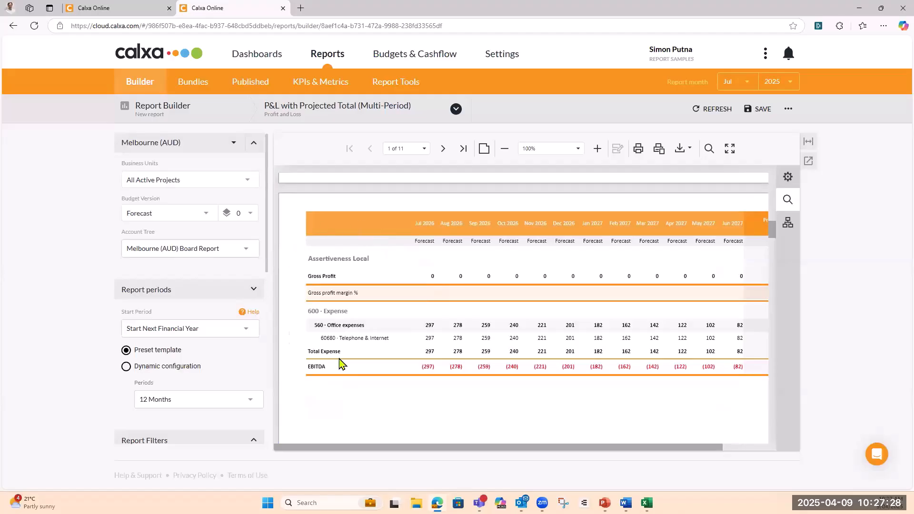
{"action": "scroll", "coordinate": [367, 265], "scroll_direction": "down", "scroll_amount": 6}
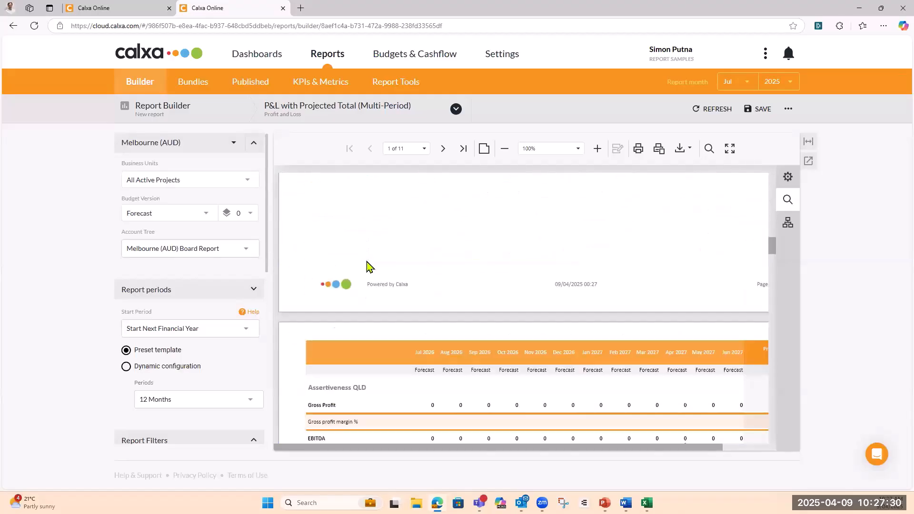
{"action": "scroll", "coordinate": [355, 261], "scroll_direction": "down", "scroll_amount": 5}
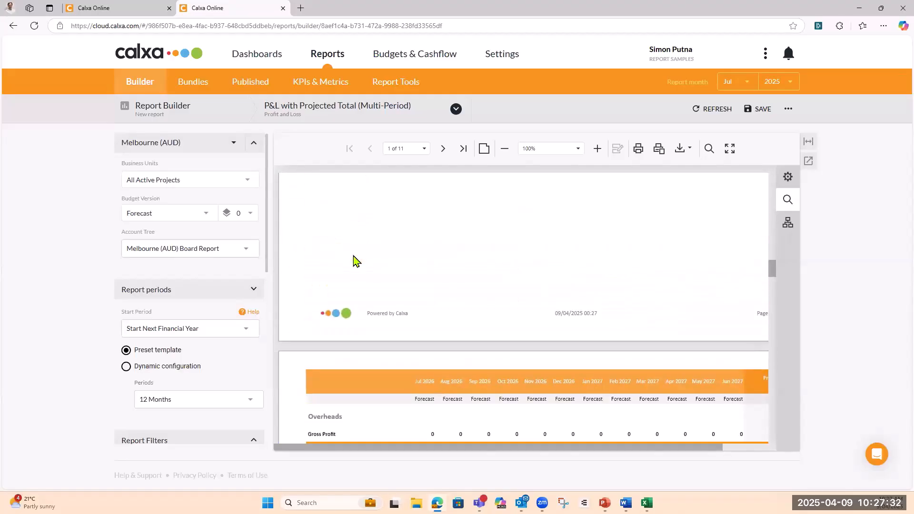
{"action": "scroll", "coordinate": [354, 260], "scroll_direction": "down", "scroll_amount": 5}
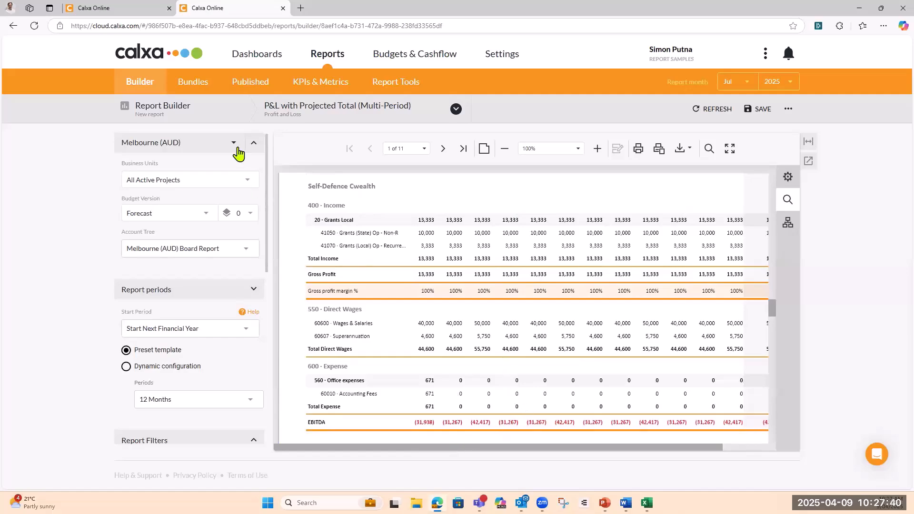
Return to the Self-Defence Cwealth Forecast and examine its Inventory on Hand, Motor Vehicles, Loans Payable and Grants Received in Advance entries.
{"action": "left_click", "coordinate": [392, 60]}
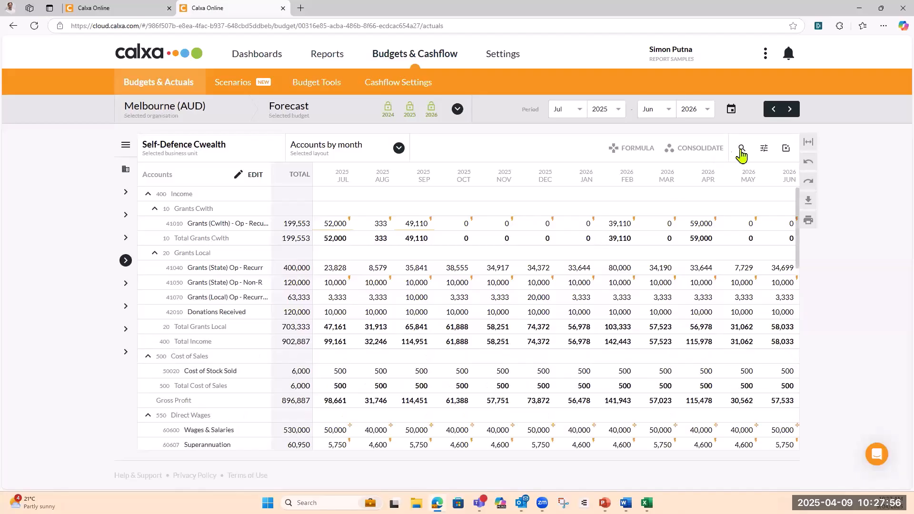
{"action": "scroll", "coordinate": [431, 287], "scroll_direction": "down", "scroll_amount": 3}
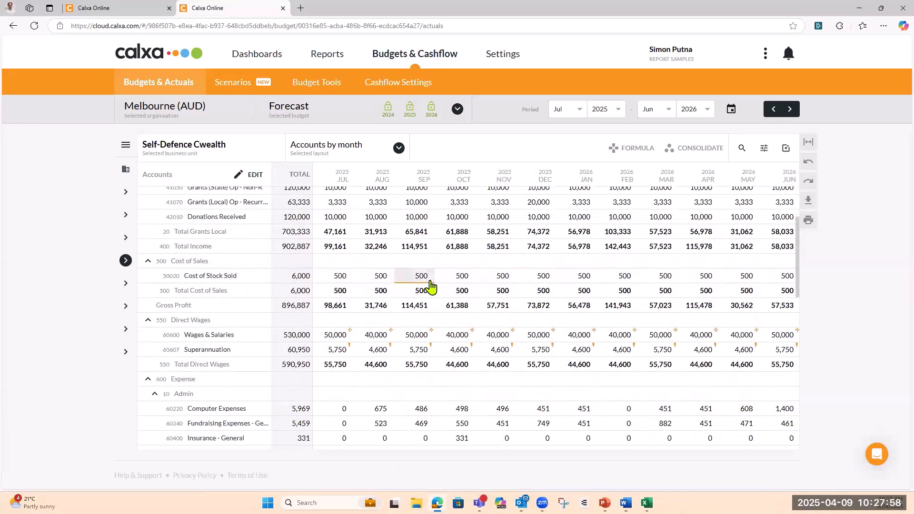
{"action": "scroll", "coordinate": [430, 288], "scroll_direction": "down", "scroll_amount": 5}
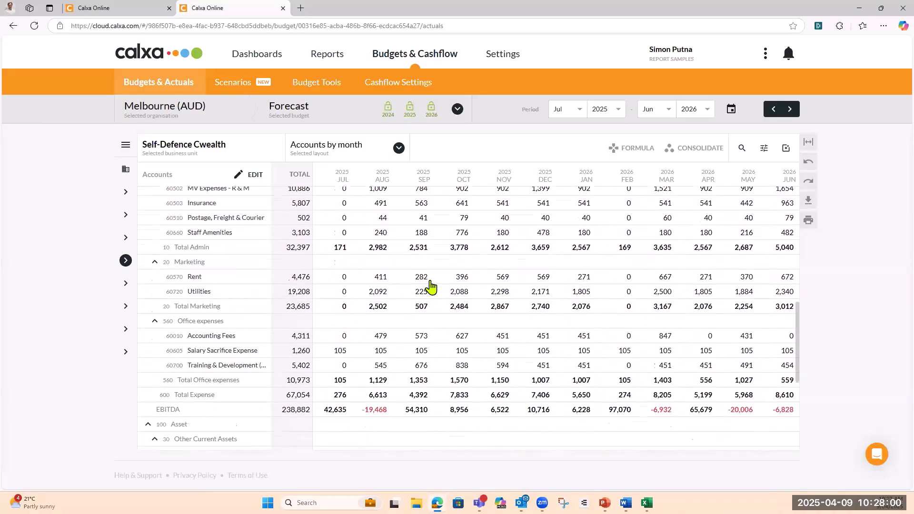
{"action": "scroll", "coordinate": [431, 287], "scroll_direction": "down", "scroll_amount": 2}
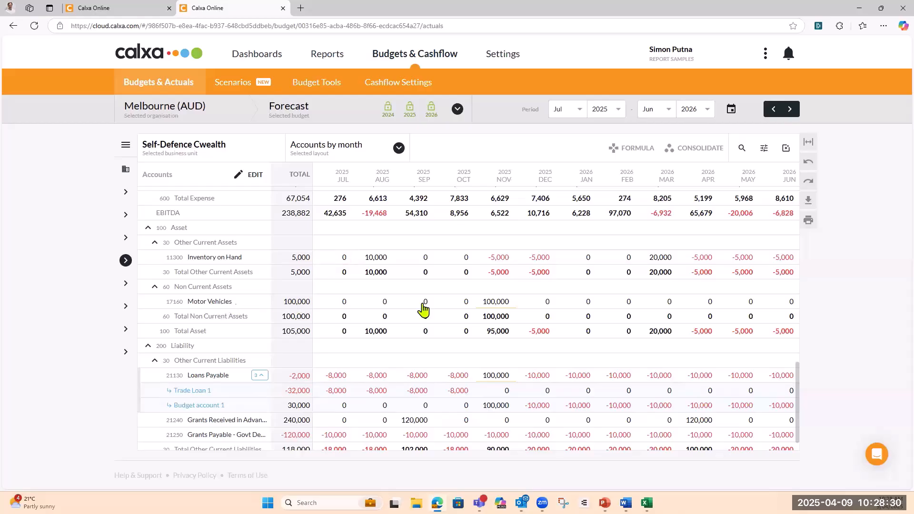
{"action": "mouse_move", "coordinate": [498, 305]}
{"action": "mouse_move", "coordinate": [503, 388]}
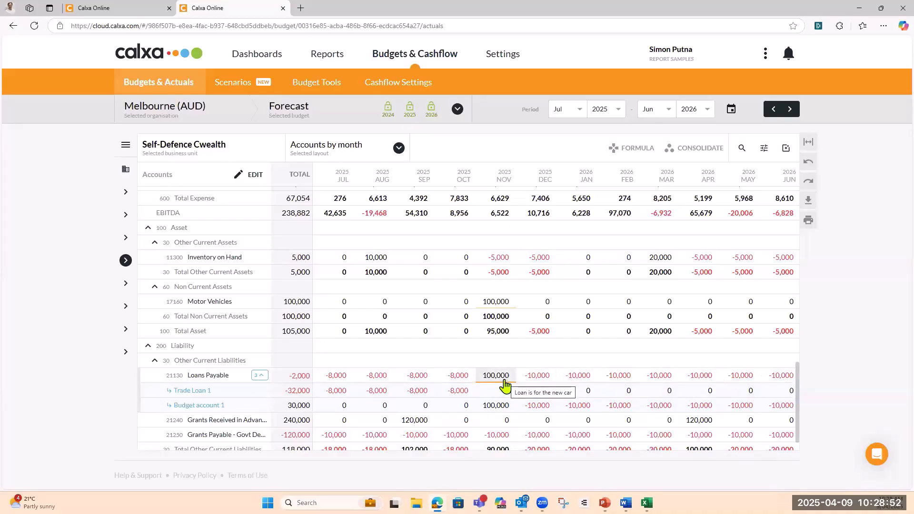
{"action": "scroll", "coordinate": [505, 385], "scroll_direction": "down", "scroll_amount": 1}
{"action": "scroll", "coordinate": [505, 385], "scroll_direction": "down", "scroll_amount": 1}
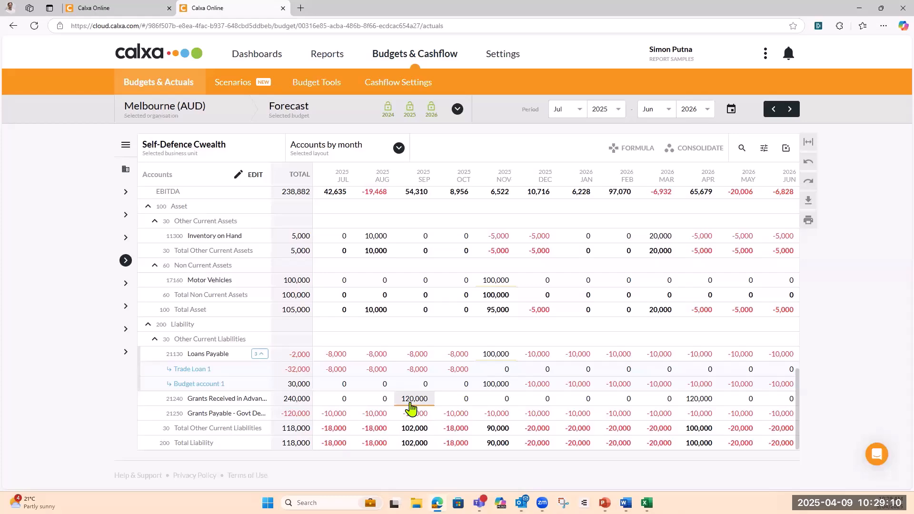
Show the zero-value accounts in the Forecast and look through the asset and liability accounts.
{"action": "key", "text": "alt+z"}
{"action": "scroll", "coordinate": [415, 291], "scroll_direction": "down", "scroll_amount": 13}
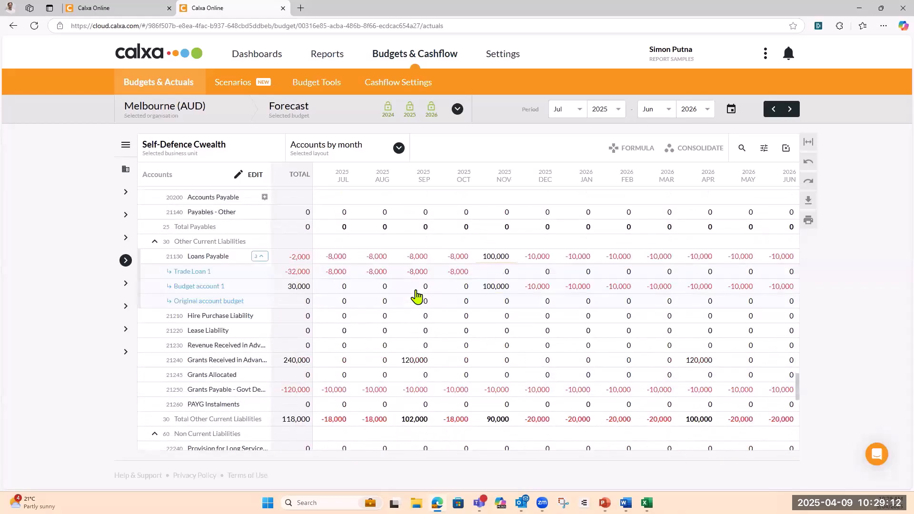
{"action": "scroll", "coordinate": [415, 295], "scroll_direction": "up", "scroll_amount": 5}
{"action": "scroll", "coordinate": [416, 295], "scroll_direction": "up", "scroll_amount": 6}
{"action": "scroll", "coordinate": [416, 295], "scroll_direction": "down", "scroll_amount": 3}
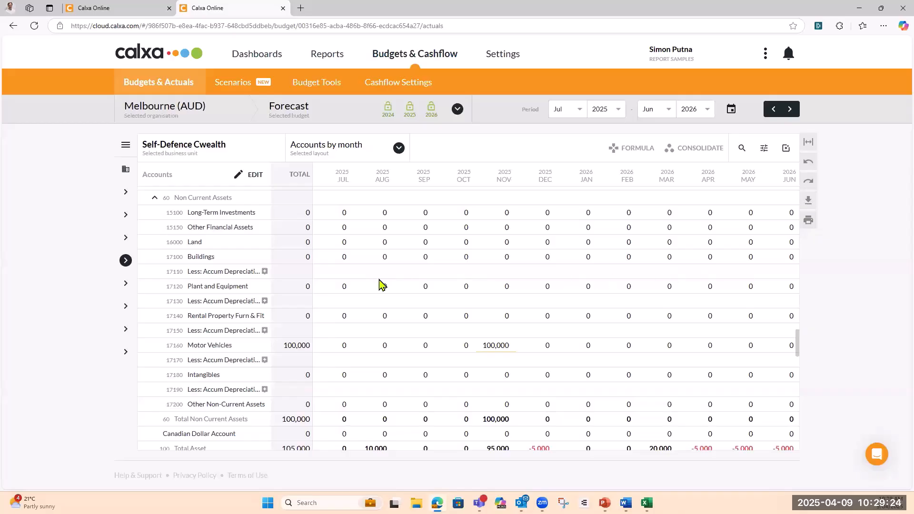
{"action": "scroll", "coordinate": [381, 285], "scroll_direction": "up", "scroll_amount": 3}
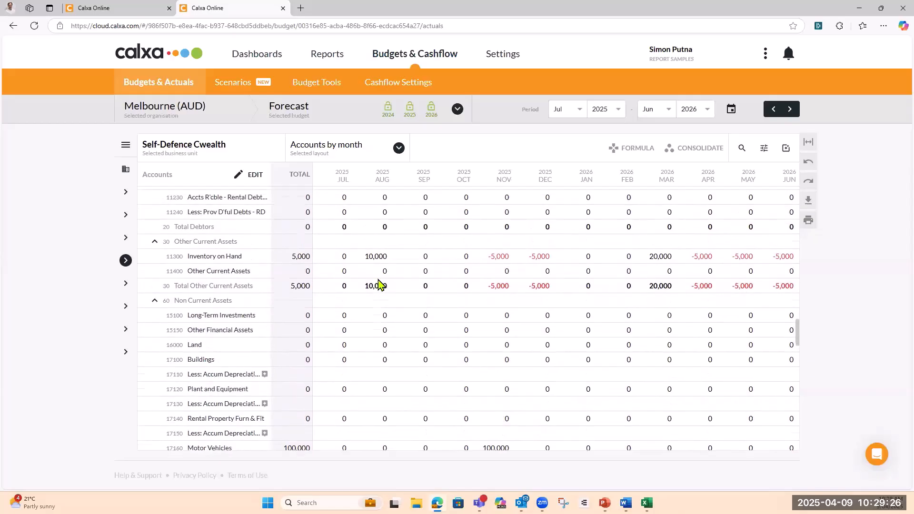
{"action": "scroll", "coordinate": [381, 285], "scroll_direction": "up", "scroll_amount": 2}
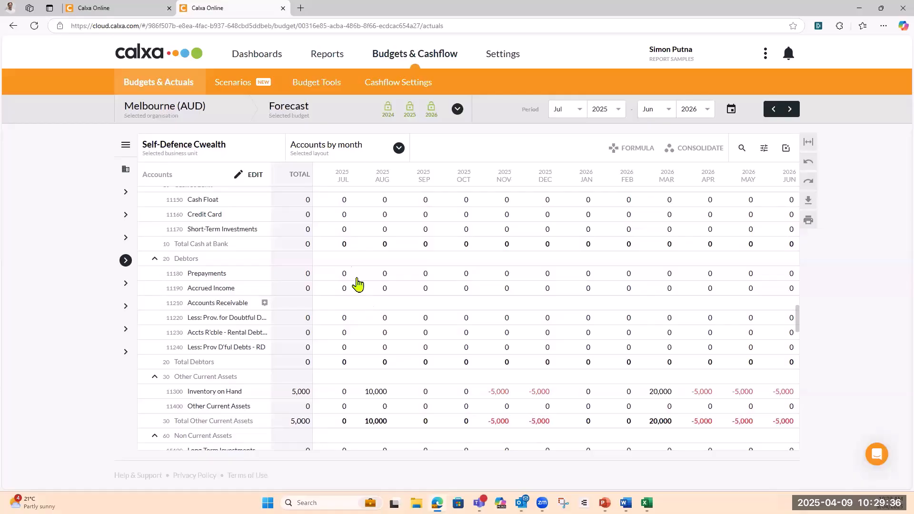
Open the Balance Sheet with Projected Total vs Budget report template, set its start period to Start Next Financial Year, and refresh it.
{"action": "left_click", "coordinate": [325, 55]}
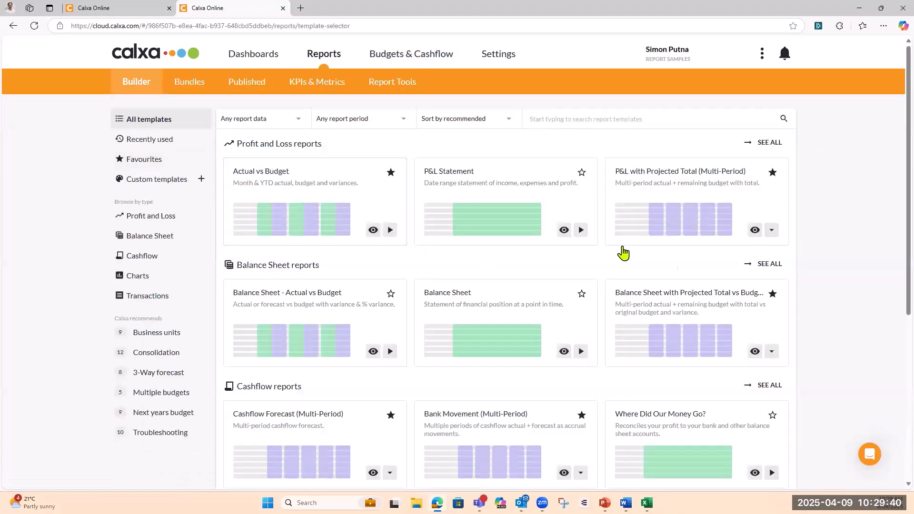
{"action": "left_click", "coordinate": [684, 317]}
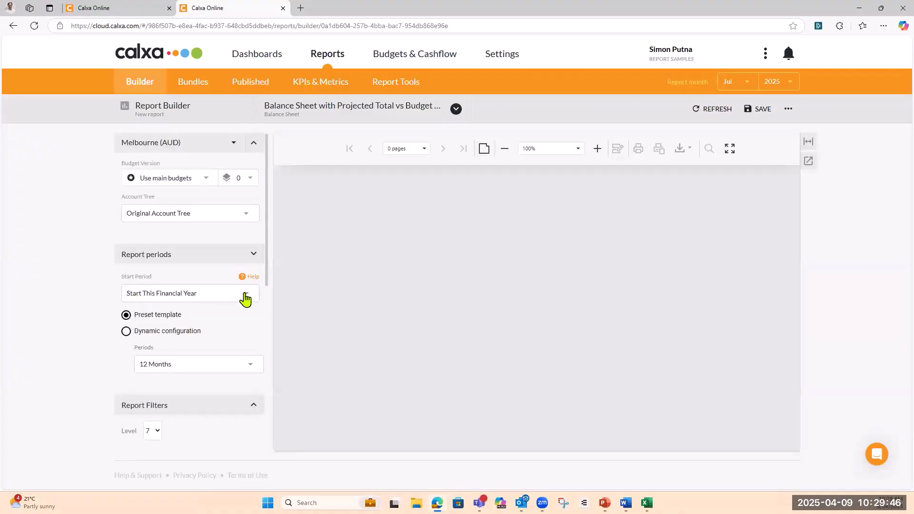
{"action": "left_click", "coordinate": [242, 296]}
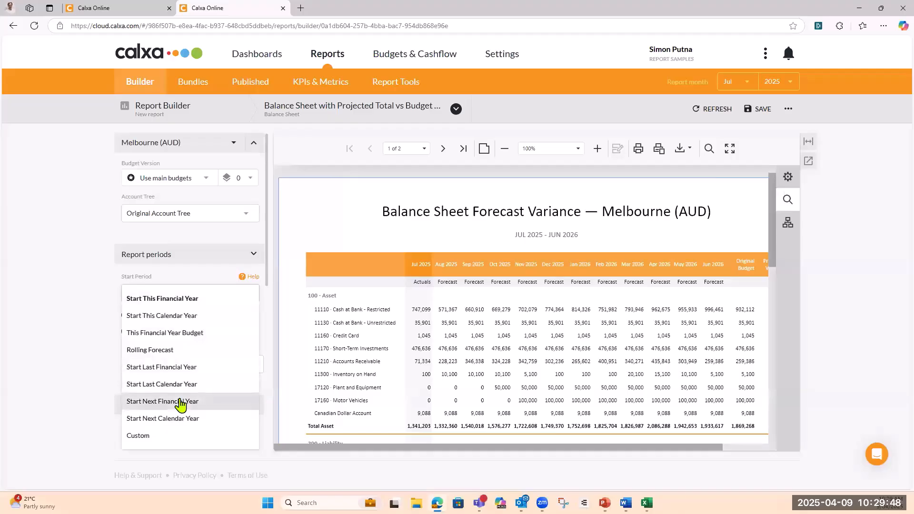
{"action": "left_click", "coordinate": [174, 401]}
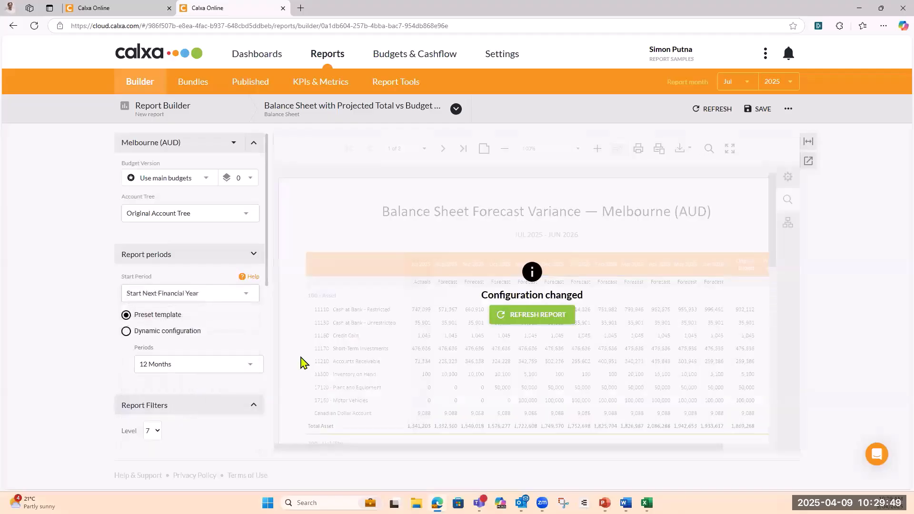
{"action": "left_click", "coordinate": [527, 315]}
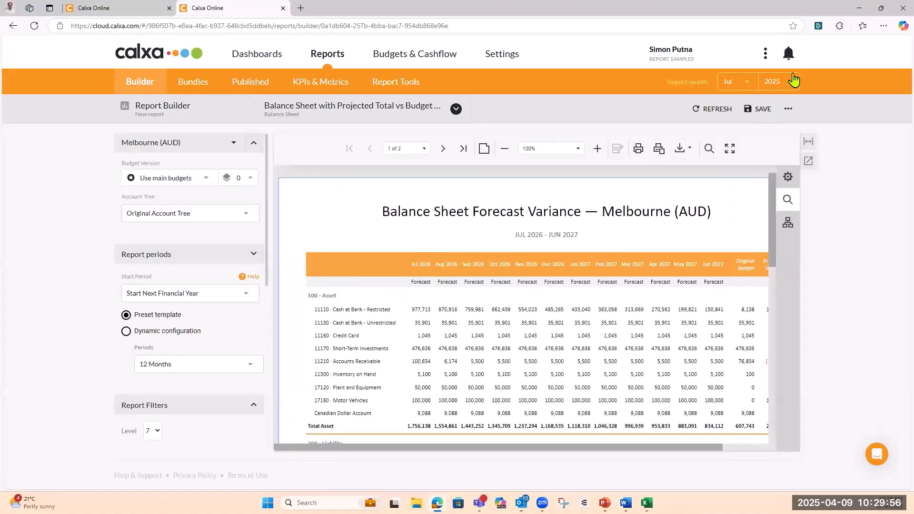
Change the balance sheet report's month to Jun 2025 and refresh the report.
{"action": "left_click", "coordinate": [737, 82]}
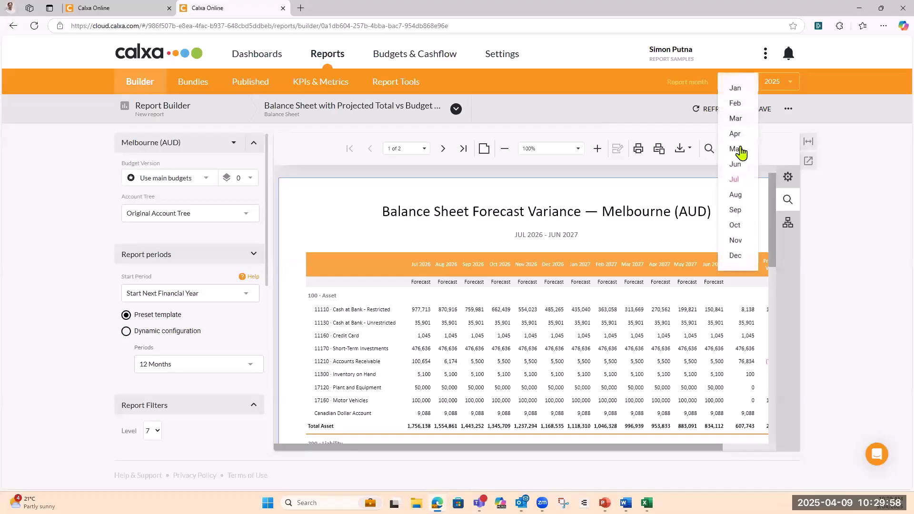
{"action": "left_click", "coordinate": [743, 169]}
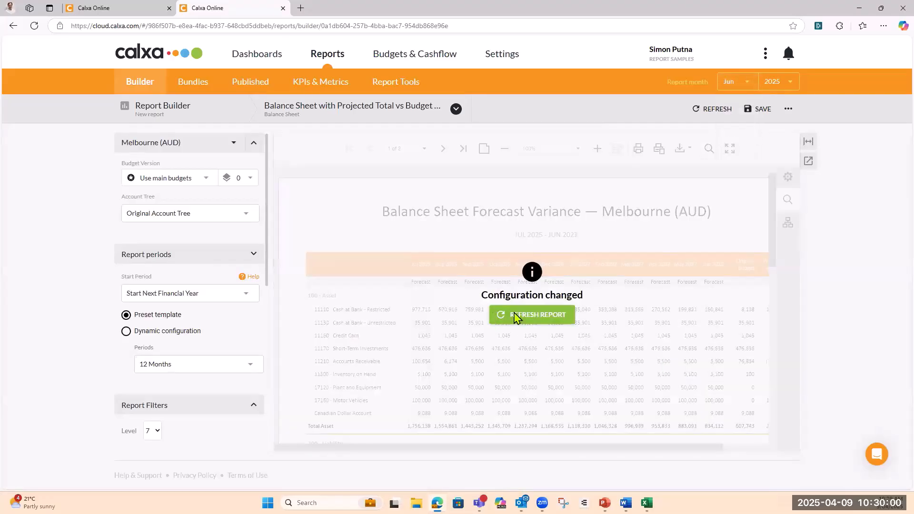
{"action": "left_click", "coordinate": [512, 316]}
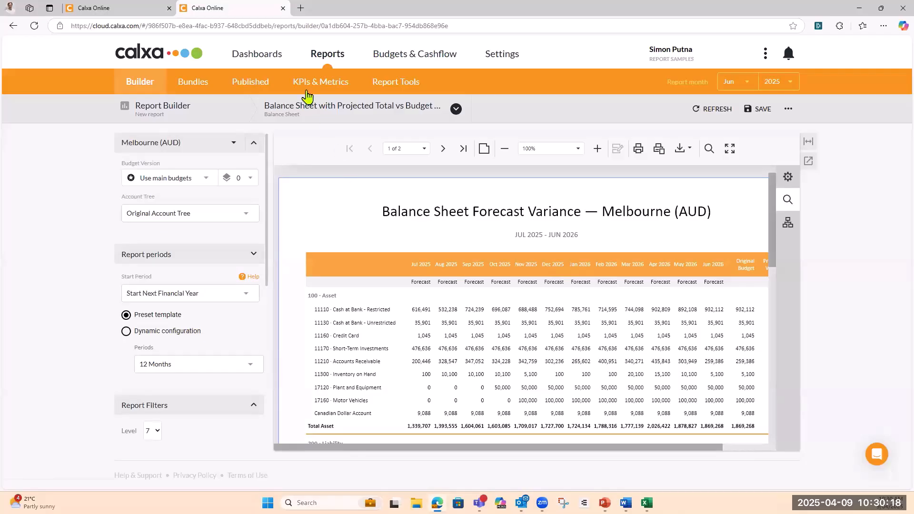
Review the Default Budgets and Webinar Budgets groups in the Budget Manager, and open the Budget Factory.
{"action": "left_click", "coordinate": [387, 60]}
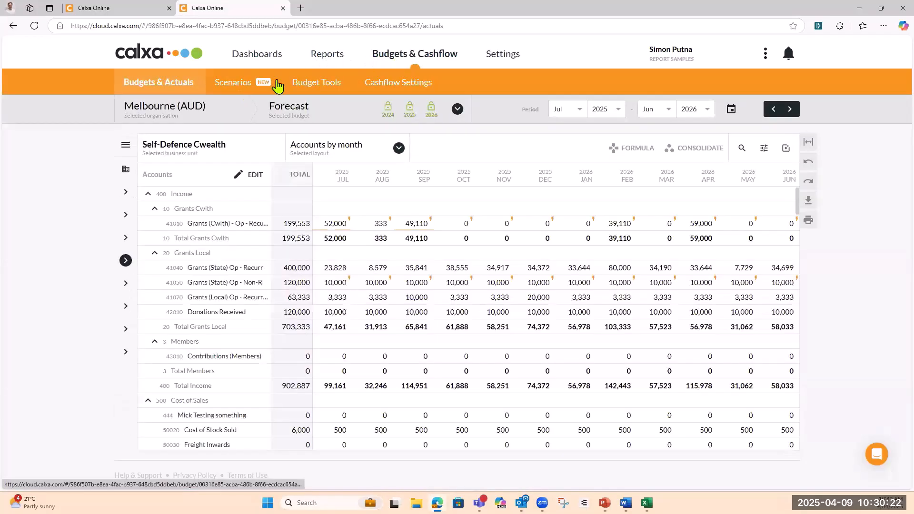
{"action": "left_click", "coordinate": [303, 86]}
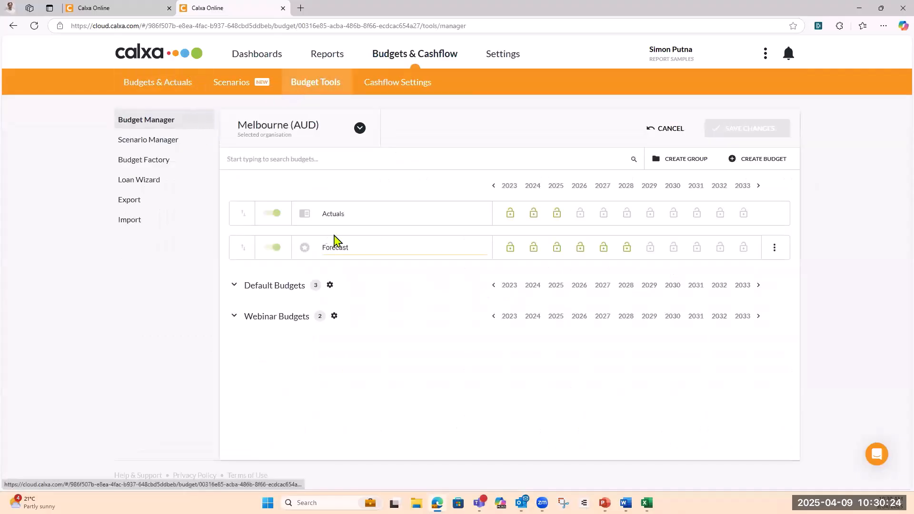
{"action": "left_click", "coordinate": [234, 285]}
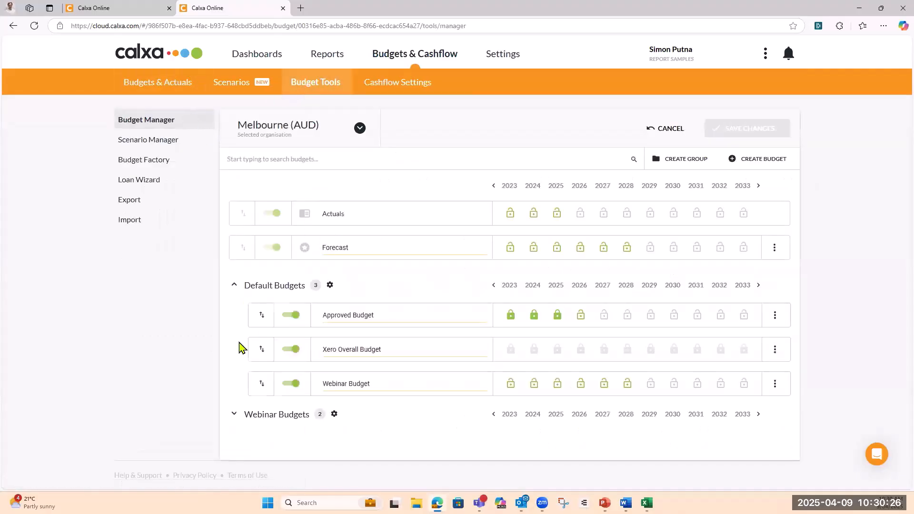
{"action": "left_click", "coordinate": [234, 414]}
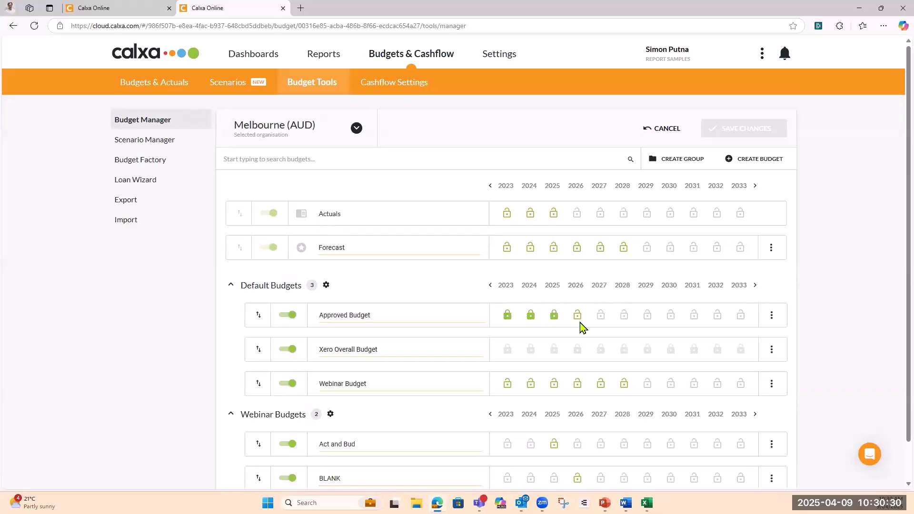
{"action": "left_click", "coordinate": [131, 163]}
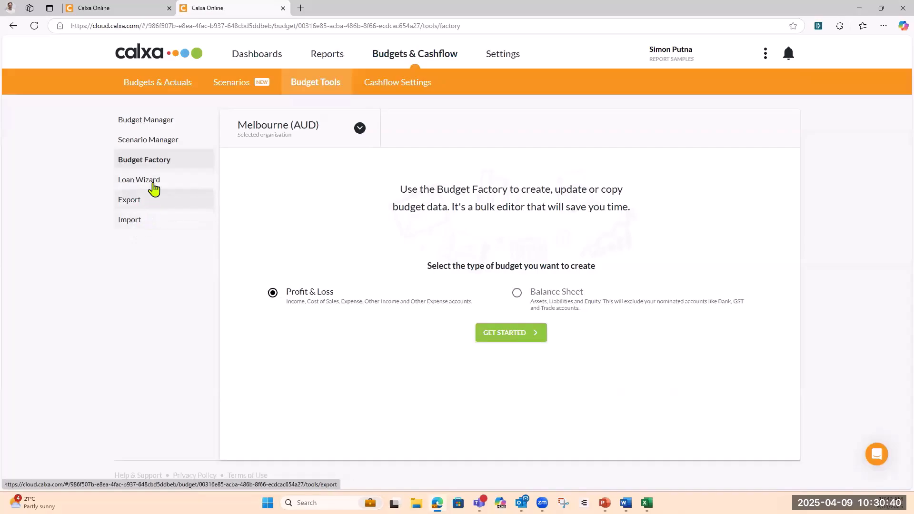
Return to the Self-Defence Cwealth Forecast and look through its income, cost of sales and direct wages entries.
{"action": "left_click", "coordinate": [177, 92]}
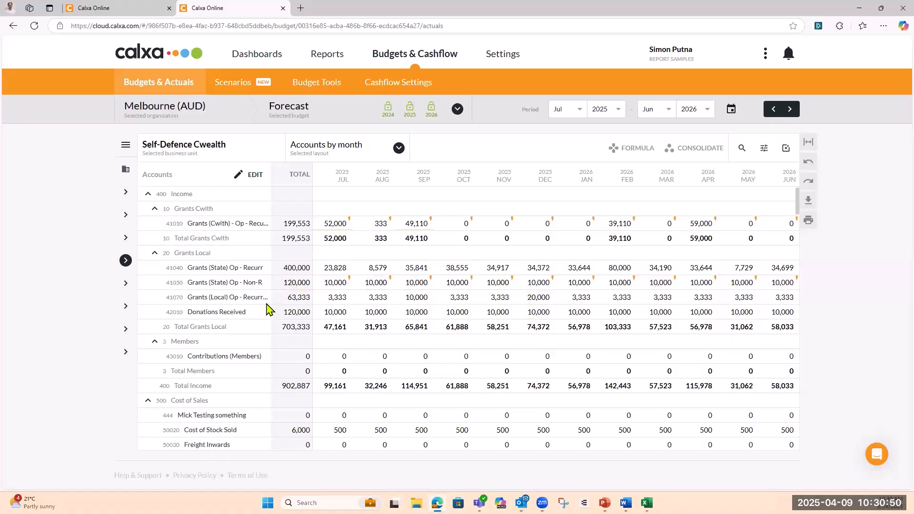
{"action": "scroll", "coordinate": [299, 302], "scroll_direction": "down", "scroll_amount": 3}
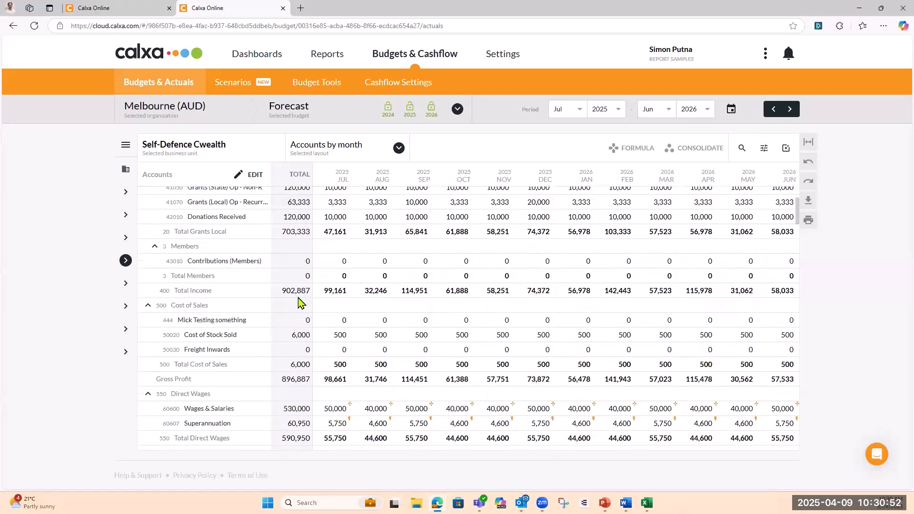
{"action": "scroll", "coordinate": [299, 302], "scroll_direction": "down", "scroll_amount": 1}
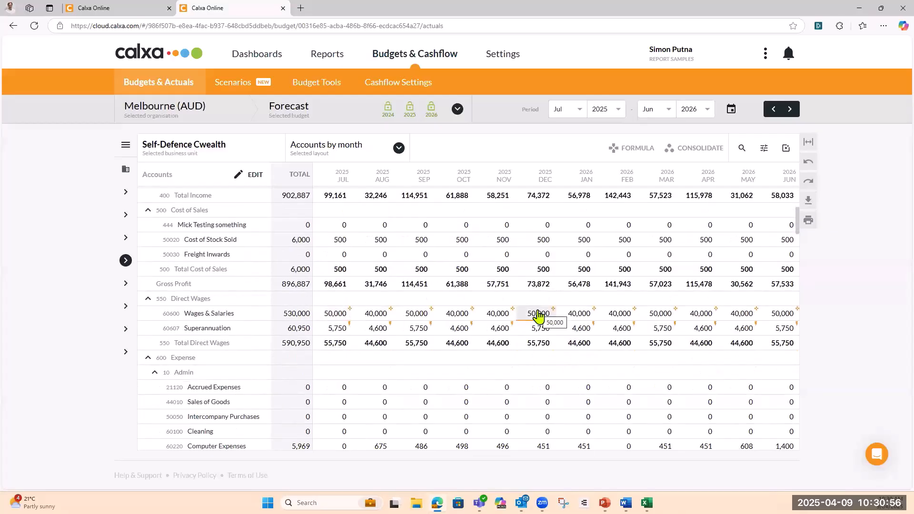
{"action": "left_click", "coordinate": [312, 61]}
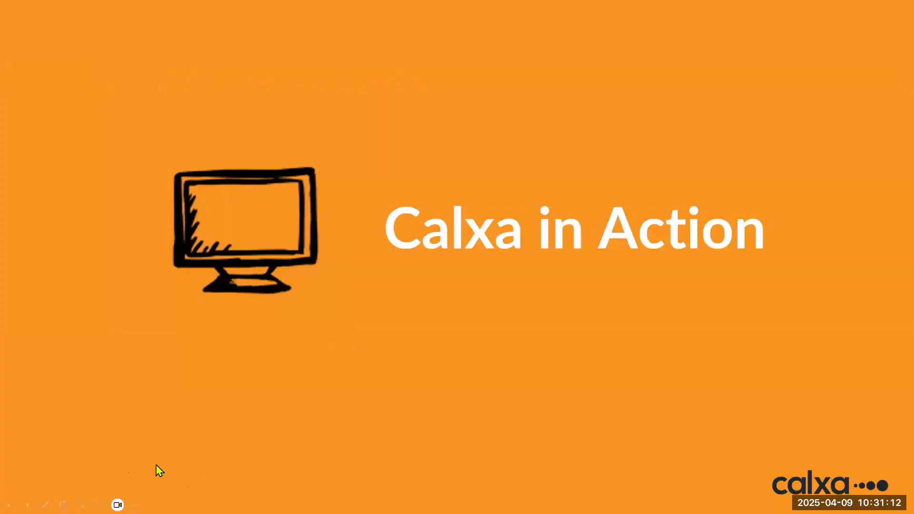
{"action": "key", "text": "Left"}
{"action": "key", "text": "Left"}
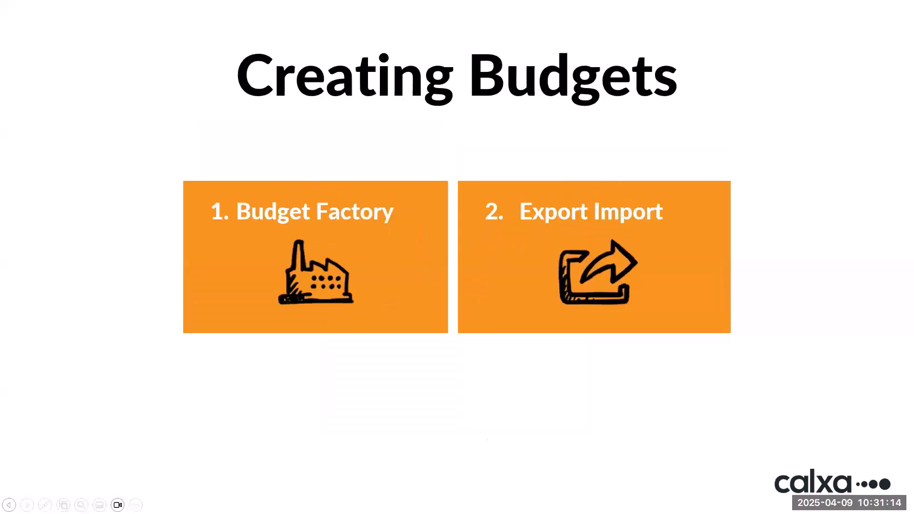